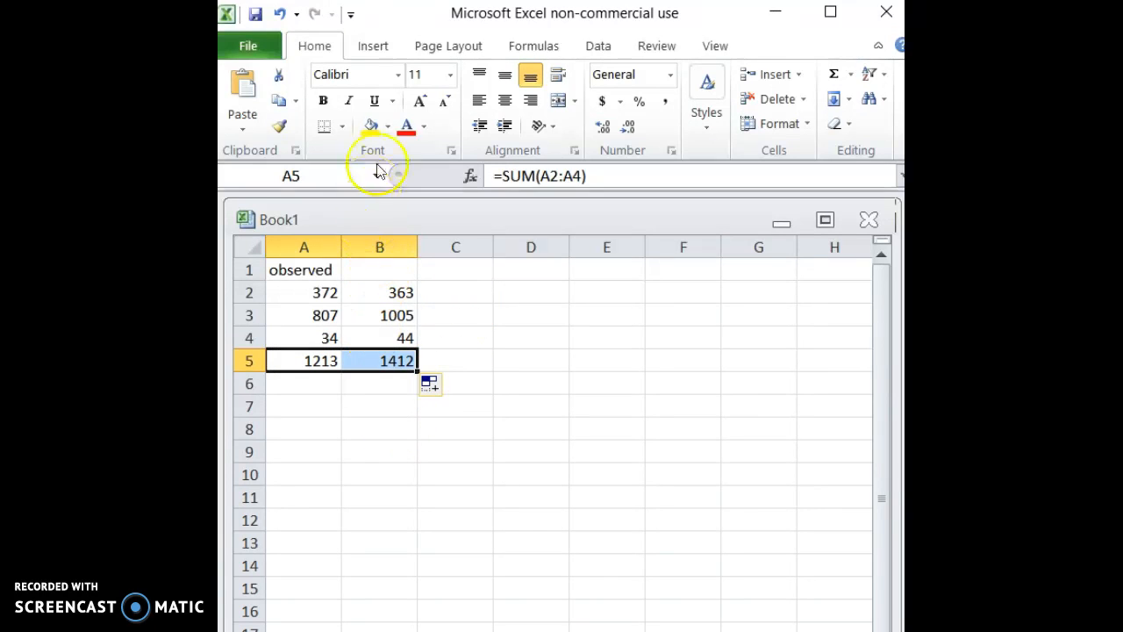
Colour the totals in A5:B5 red and enter the row total =SUM(A2:B2) in C2.
left_click(407, 125)
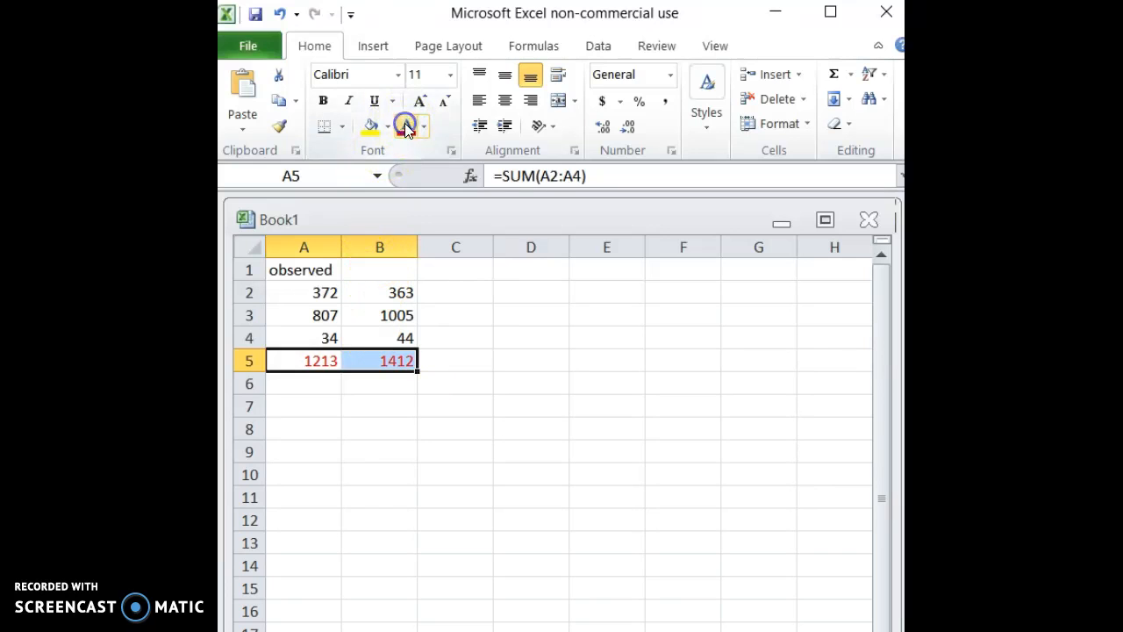
left_click(461, 292)
type("=")
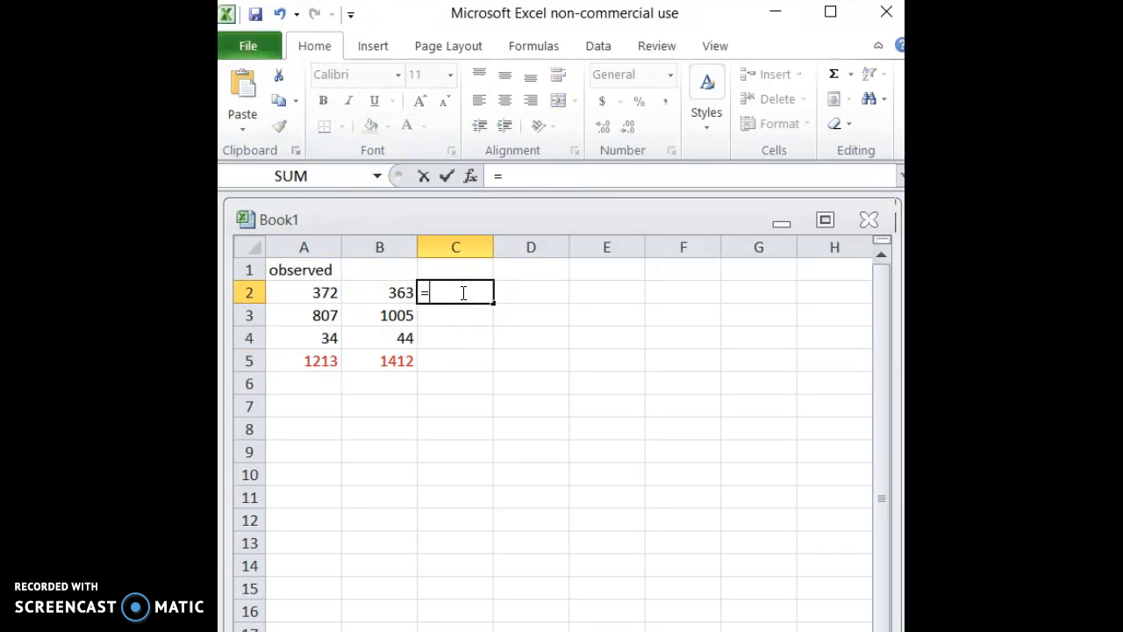
type("sum(")
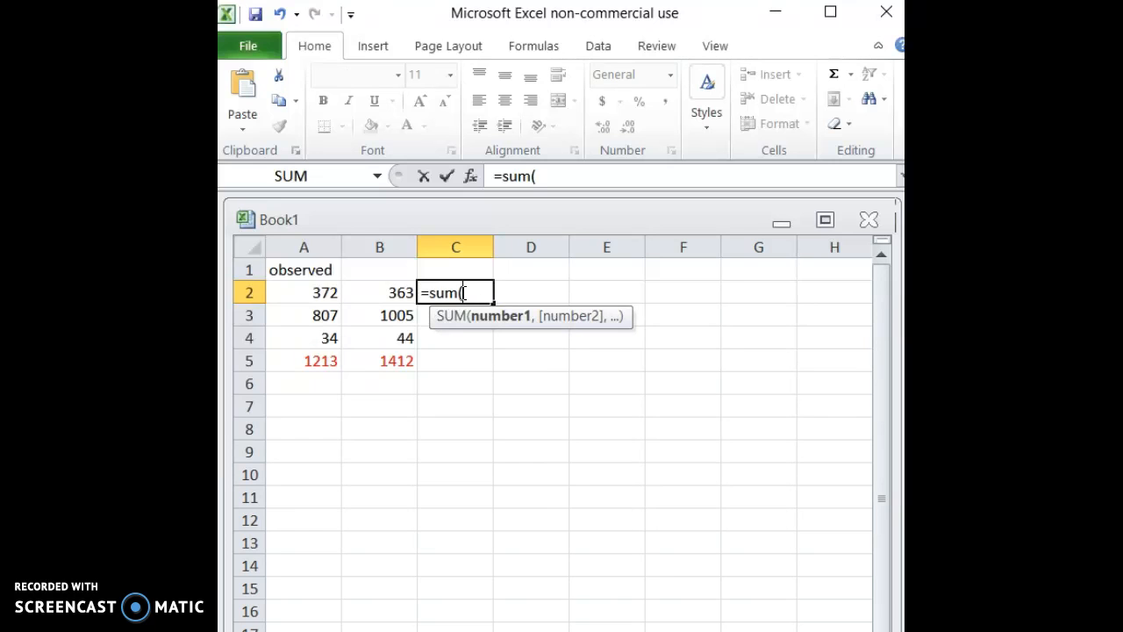
left_click_drag(321, 291, 383, 291)
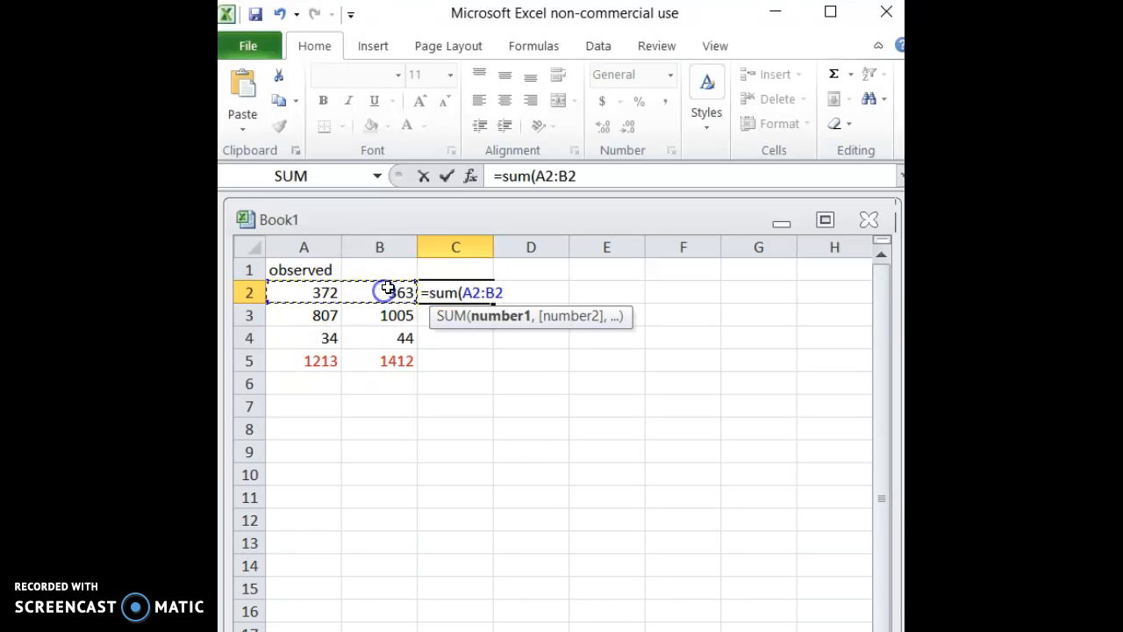
type(")")
key("Return")
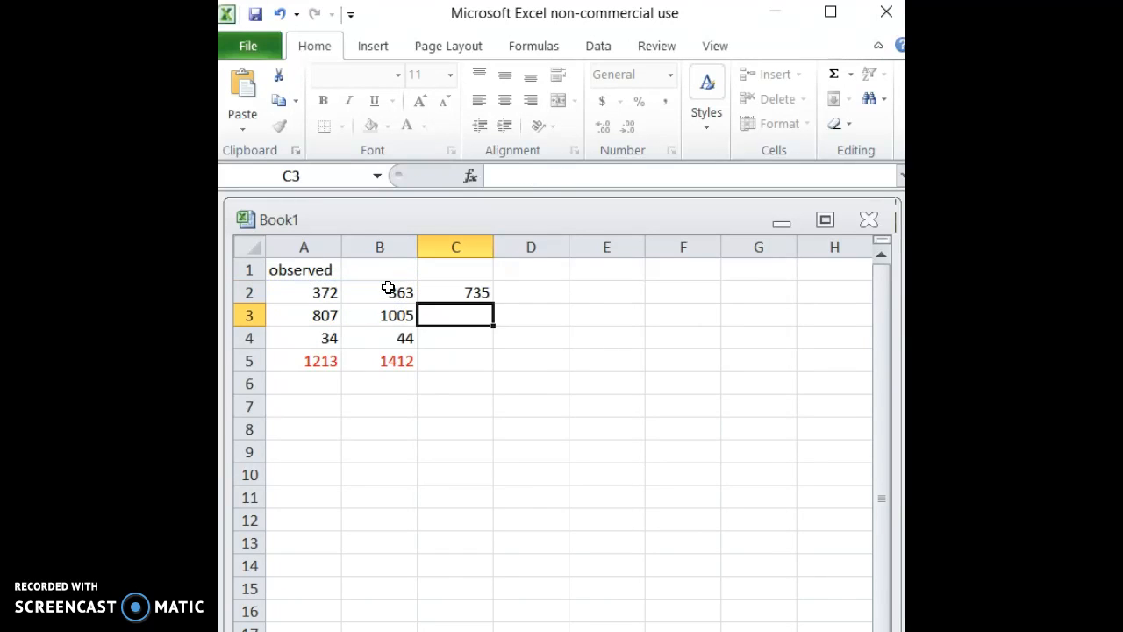
Copy the row total formula from C2 down through C5 and colour C2:C5 red.
left_click(443, 291)
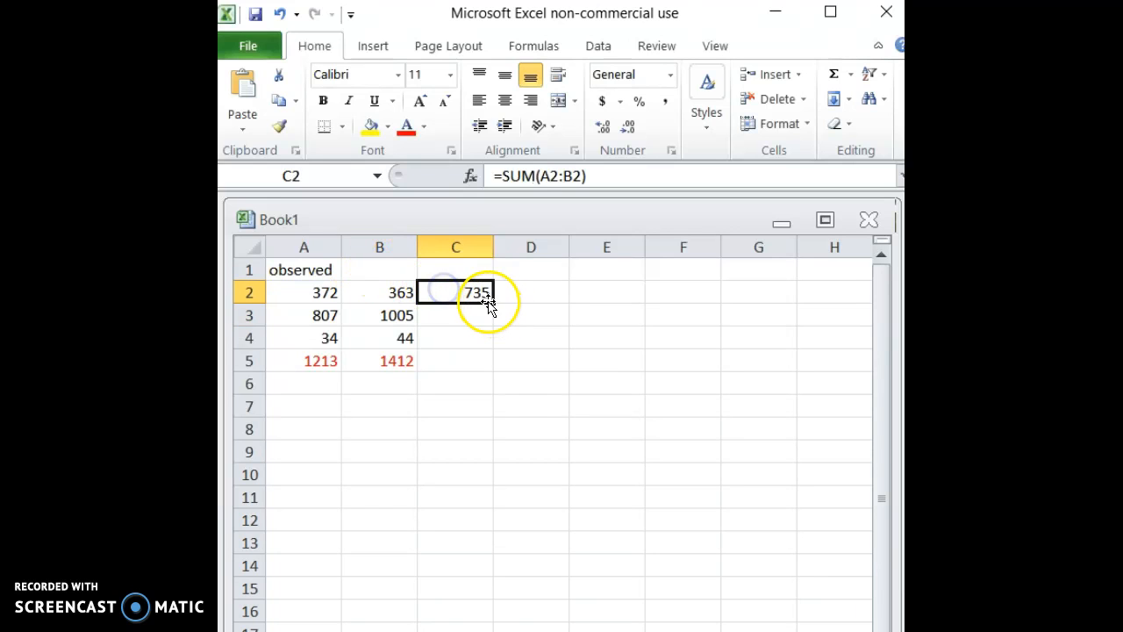
left_click_drag(492, 303, 494, 368)
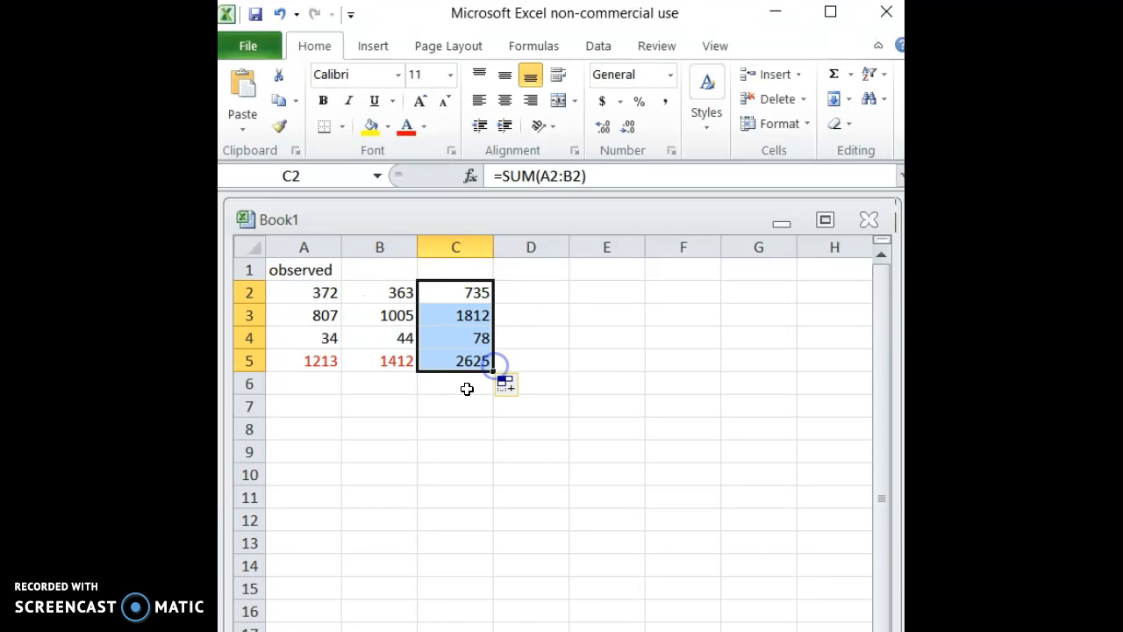
left_click(405, 126)
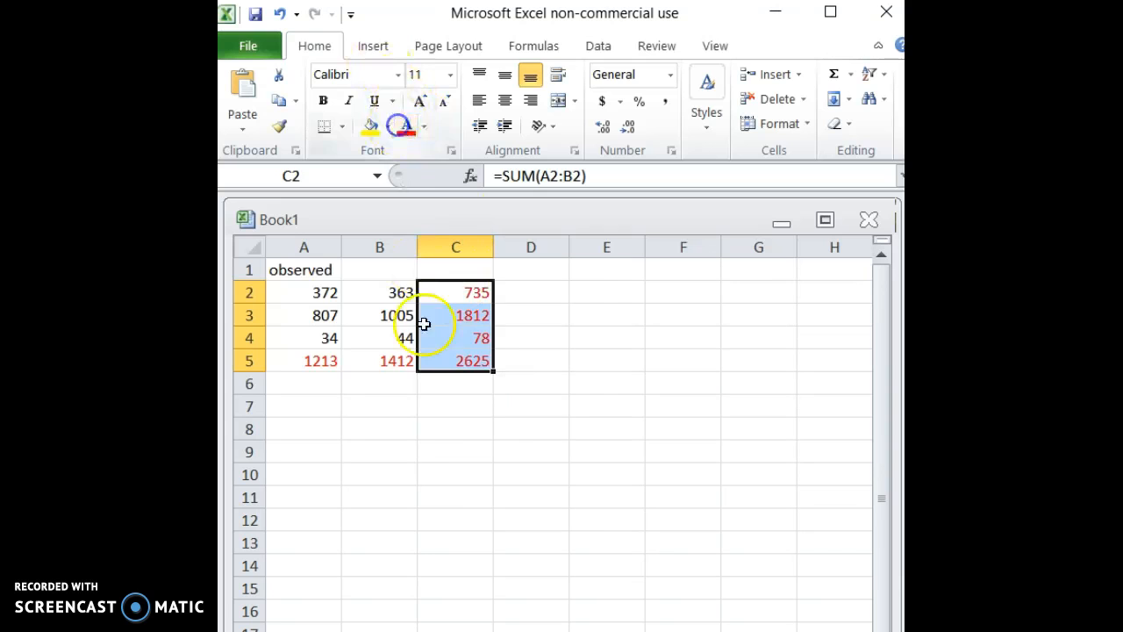
left_click(597, 408)
Make the "observed" heading in A1 bold and add a bold "expected" heading in A7.
left_click(309, 269)
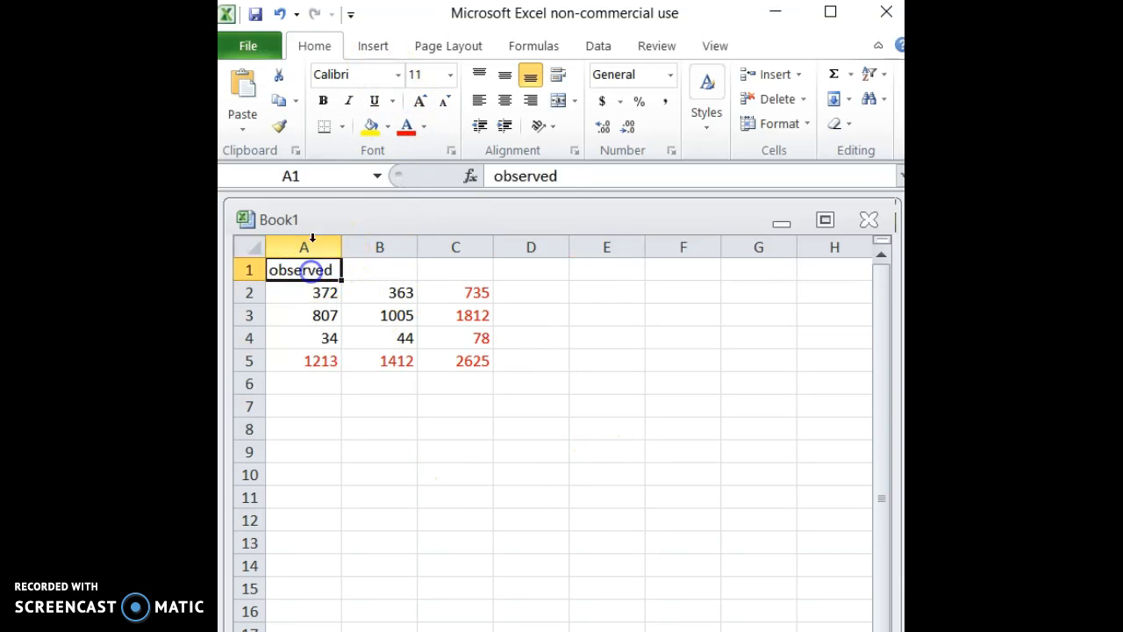
left_click(323, 101)
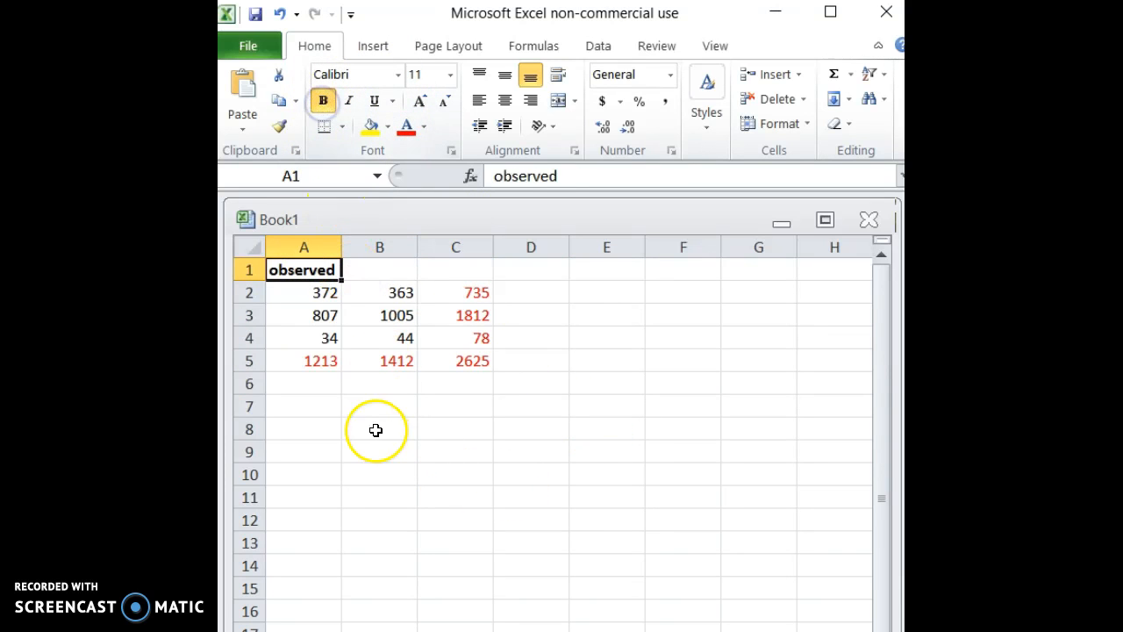
left_click(316, 406)
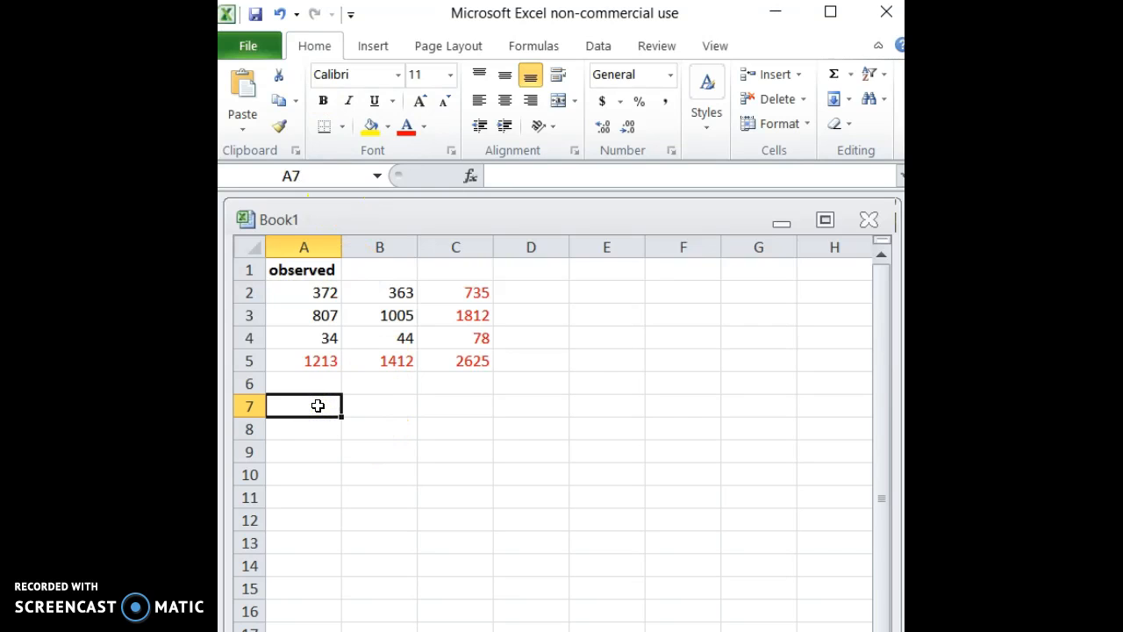
type("expecte")
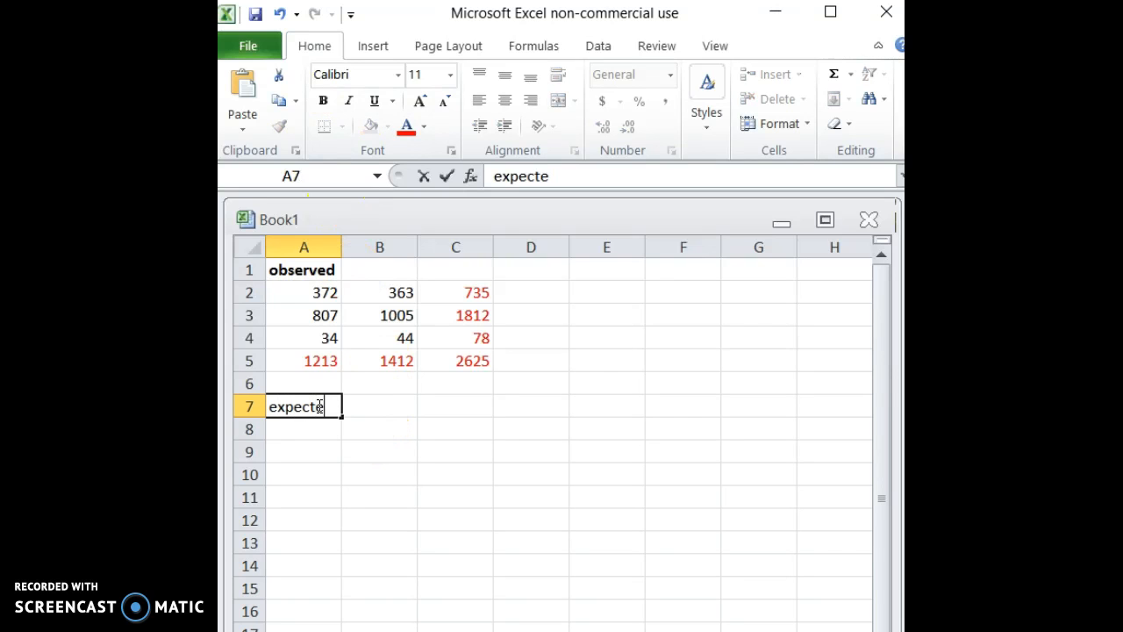
key("Return")
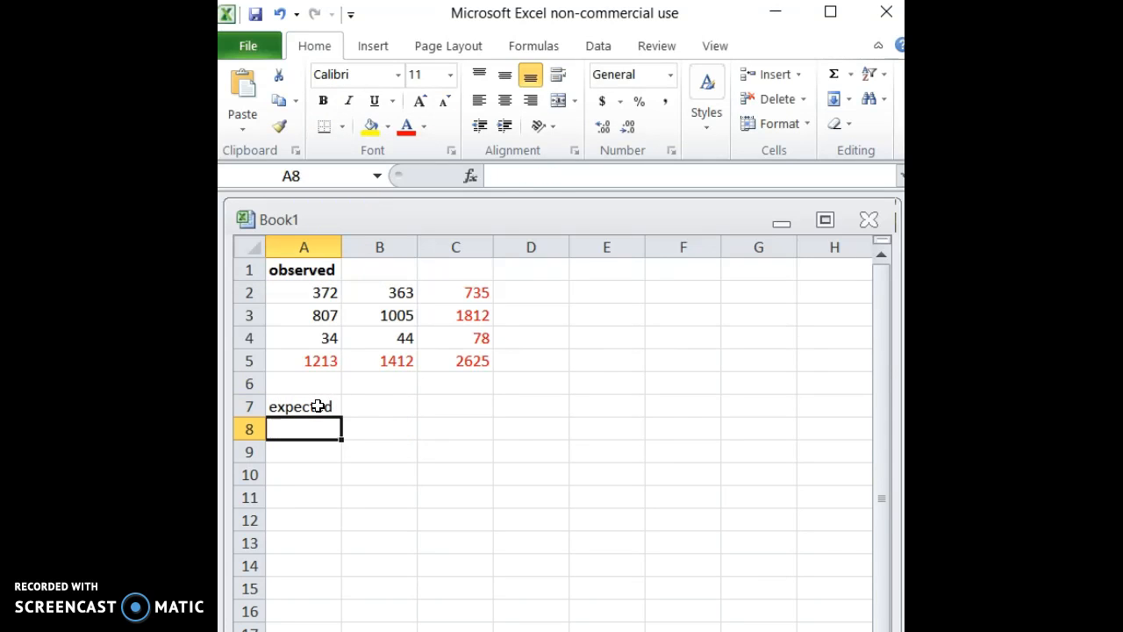
left_click(318, 405)
left_click(323, 100)
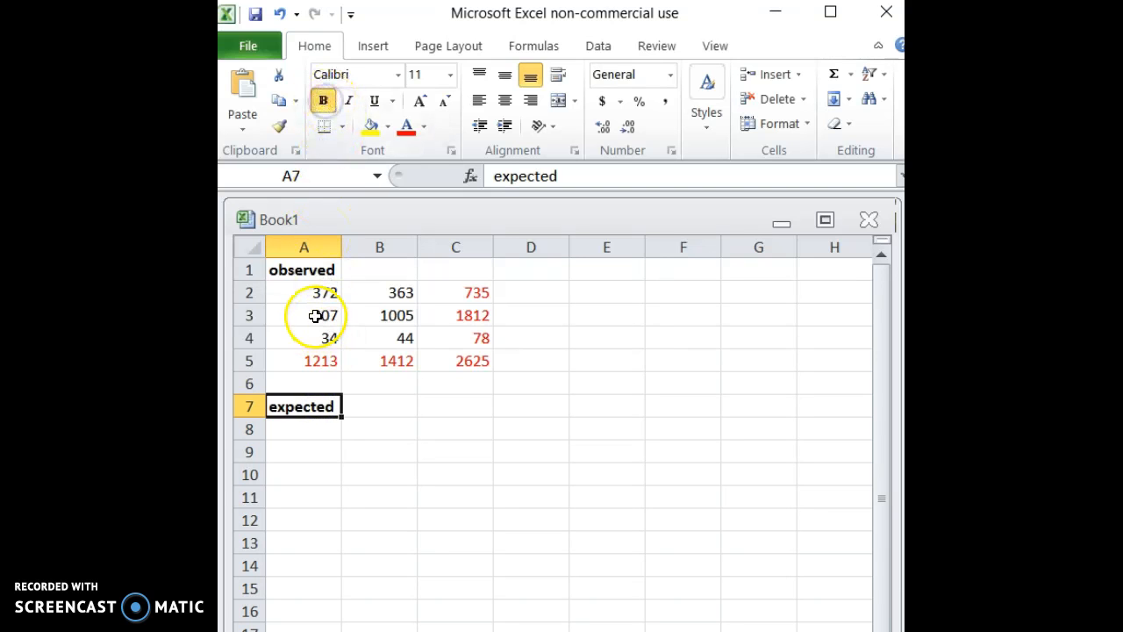
Switch to the textbook page to consult Table 7.19, and back in Excel enter the expected count formula =A5*C2/C5 in A8.
key("alt+Tab")
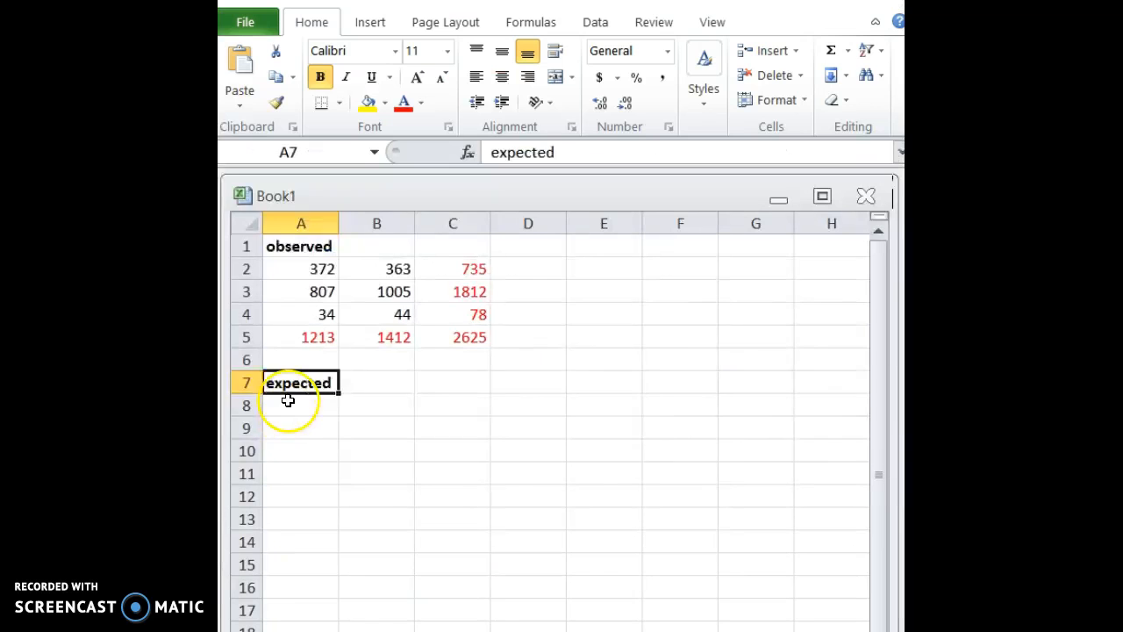
left_click(288, 401)
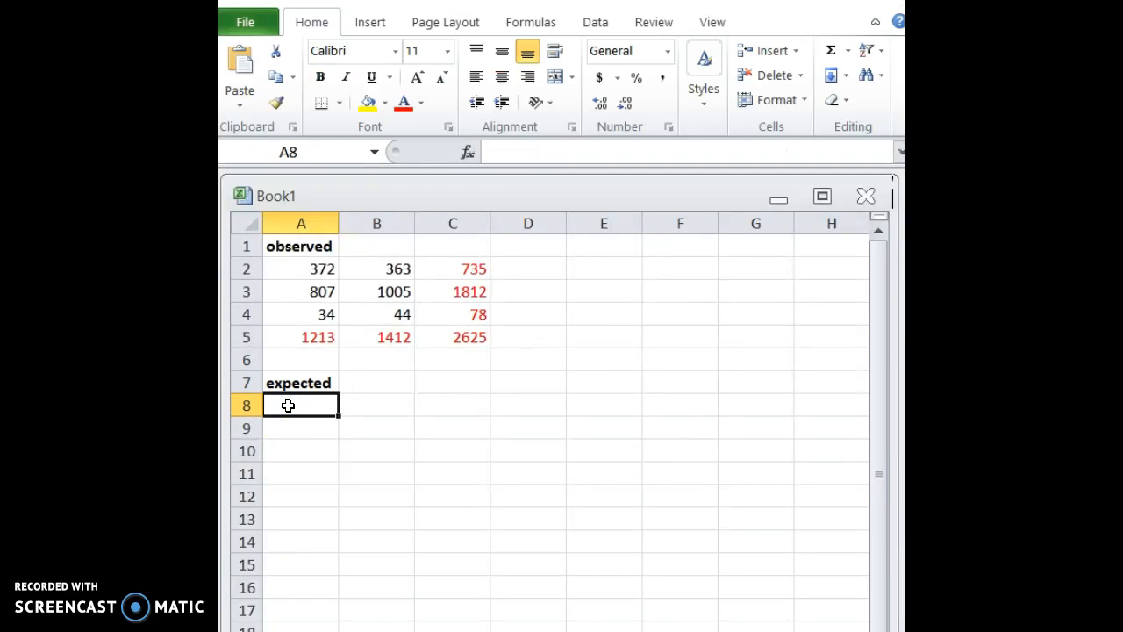
type("=")
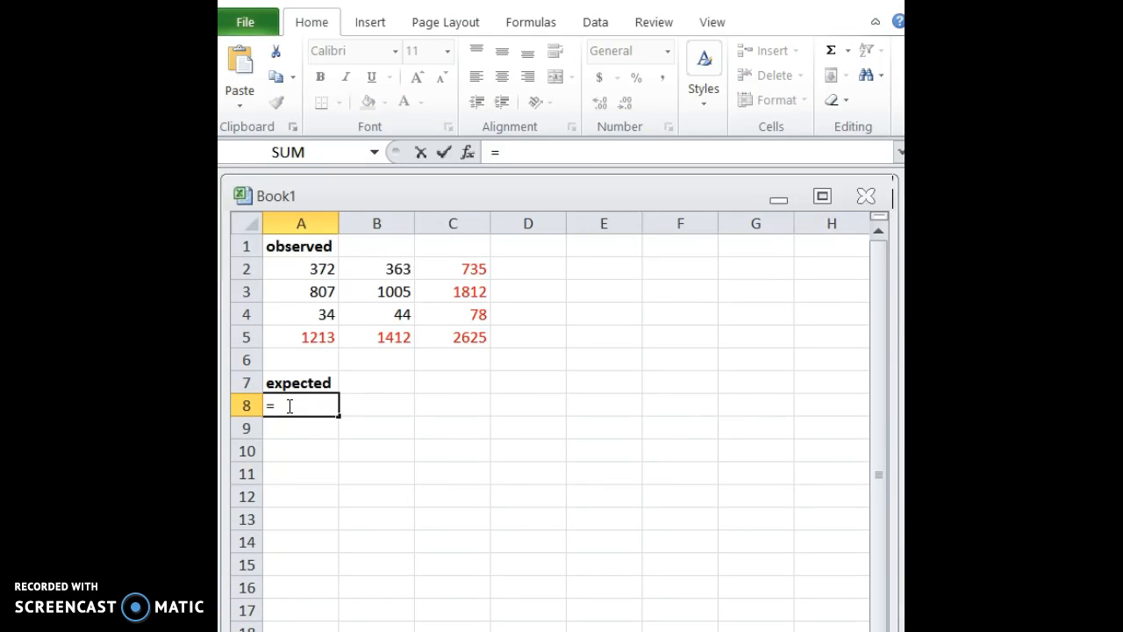
left_click(305, 337)
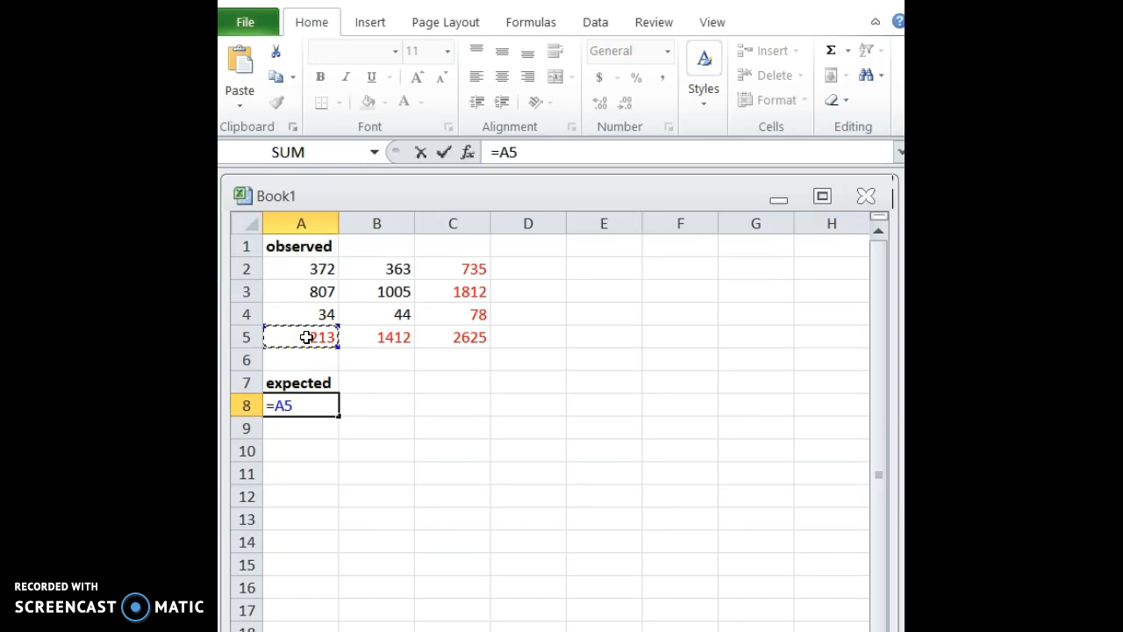
type("*")
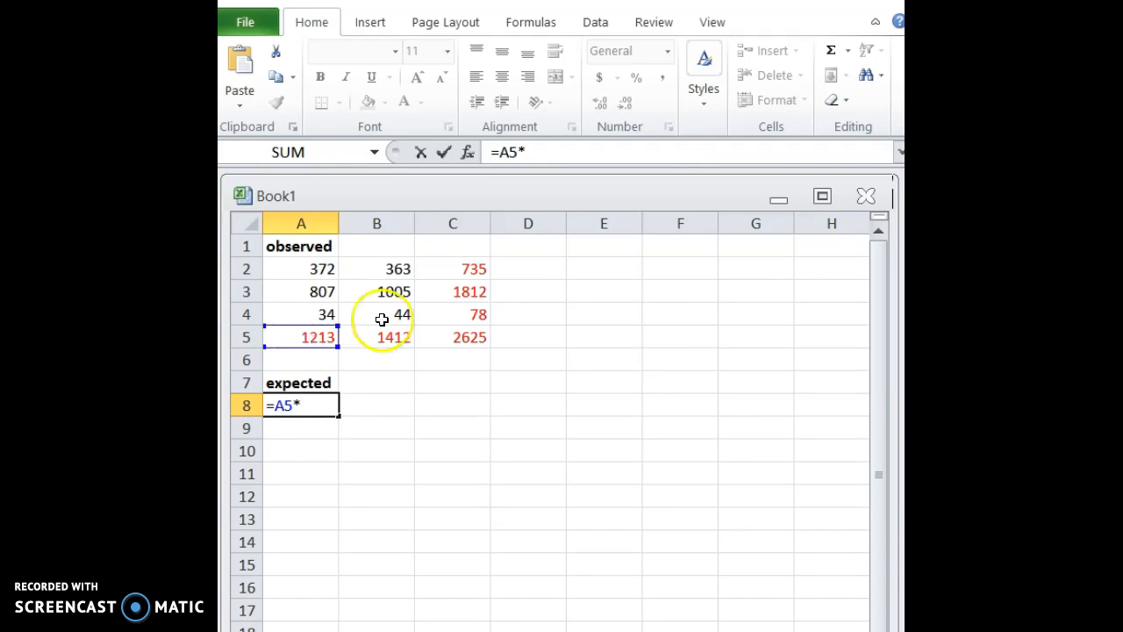
left_click(464, 267)
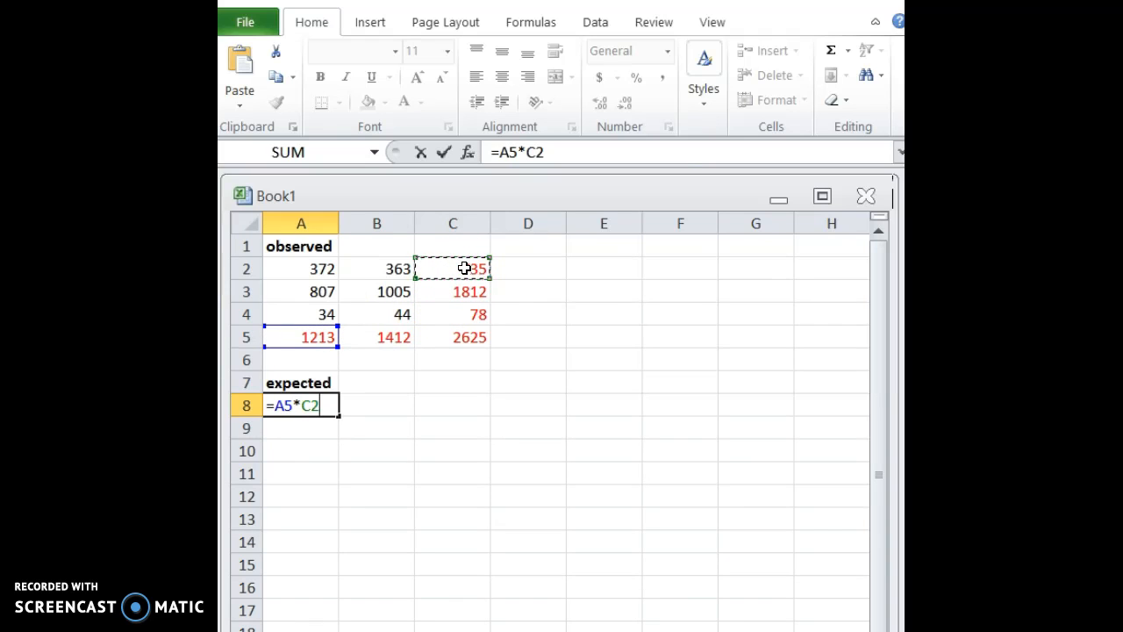
type("/")
left_click(451, 344)
key("Return")
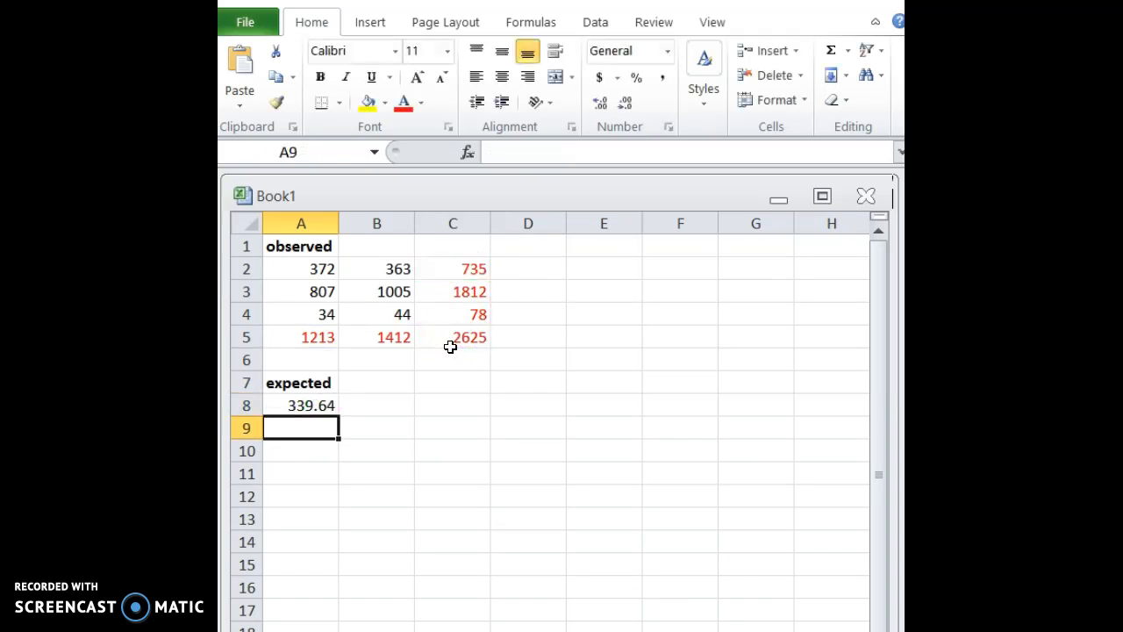
Calculate the second expected count in A9 with the formula =A5*C3/C5.
type("=")
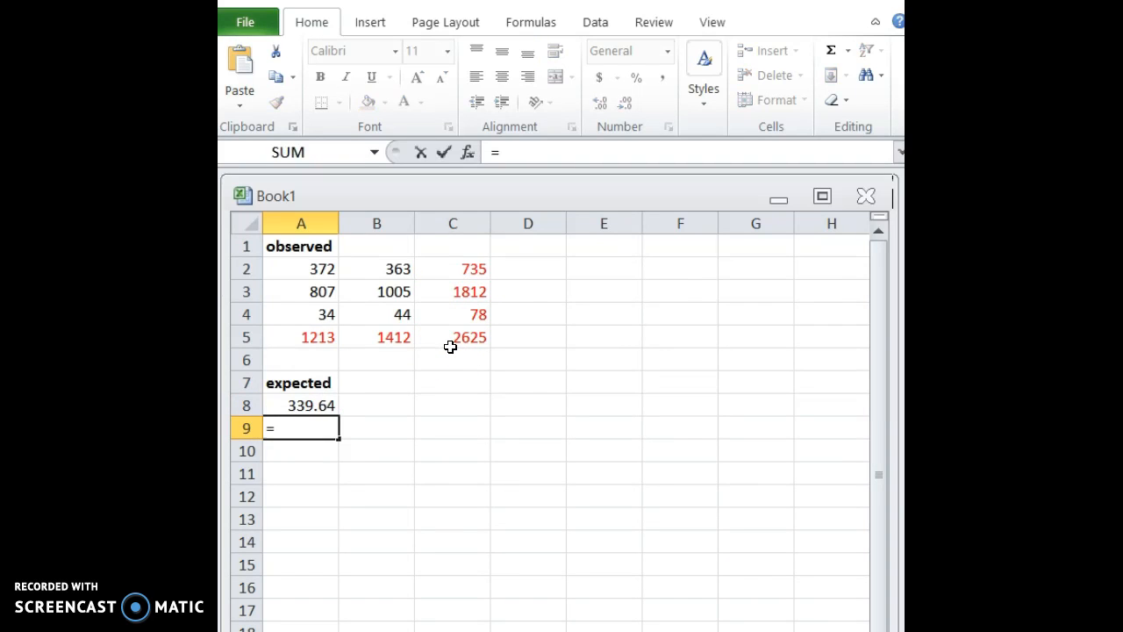
left_click(298, 338)
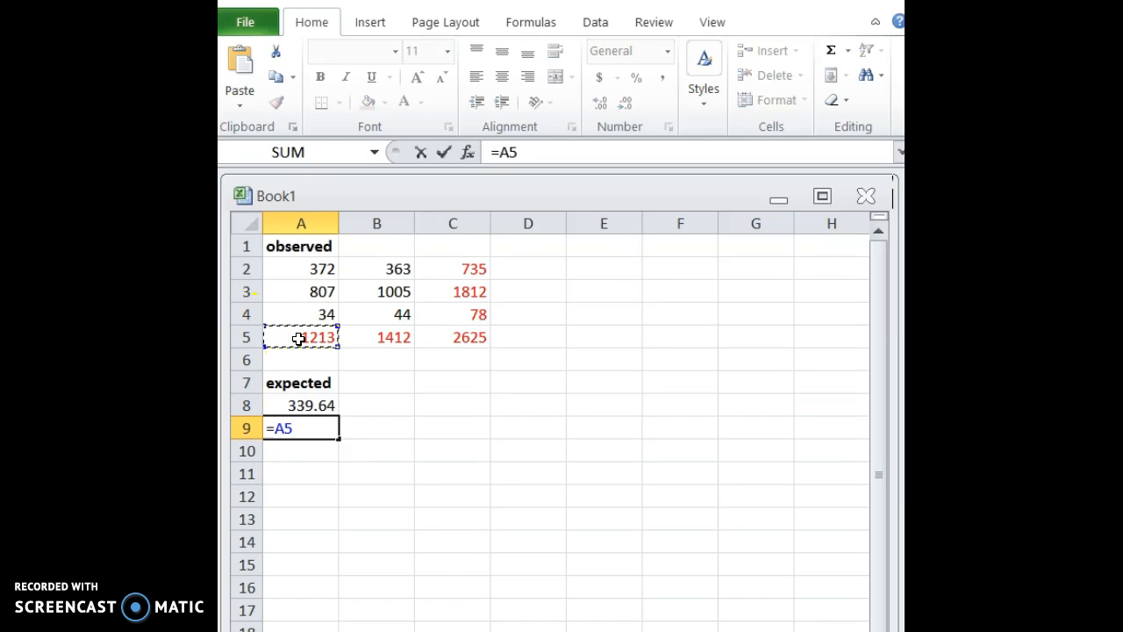
type("*")
left_click(462, 289)
type("/")
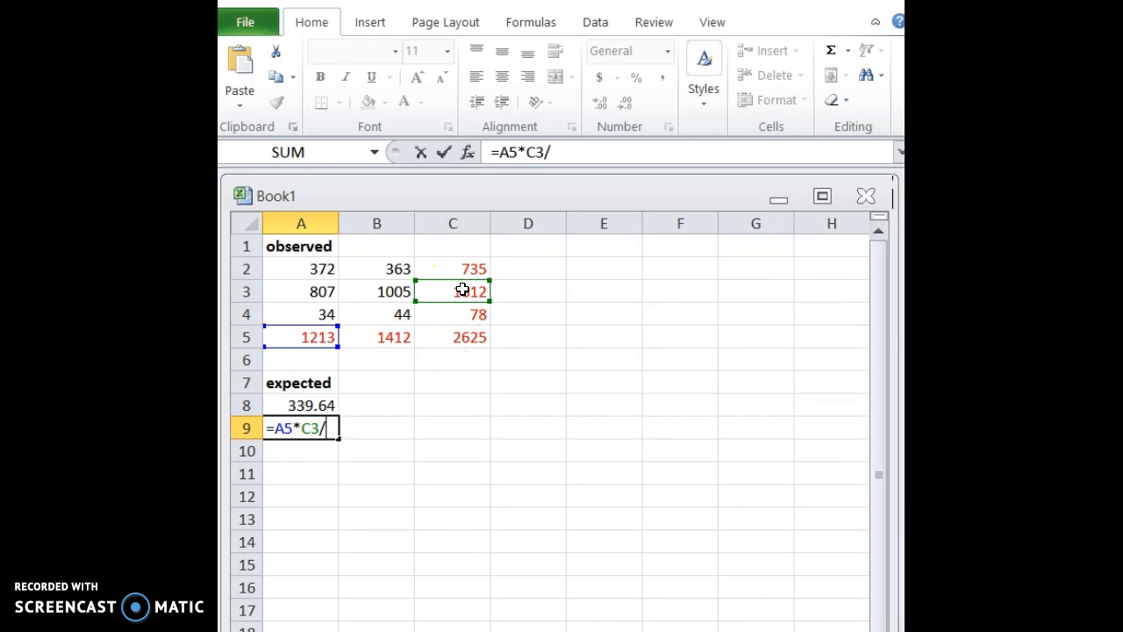
left_click(446, 336)
key("Return")
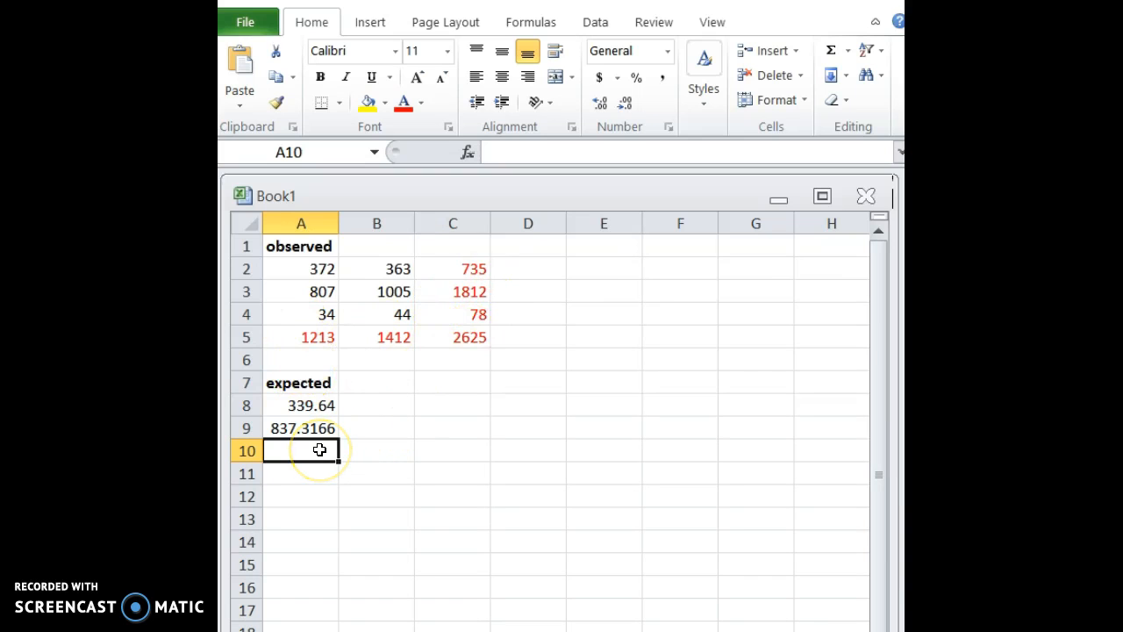
Calculate the third expected count in A10 by subtraction from the column total, using =A5-A8-A9.
type("=")
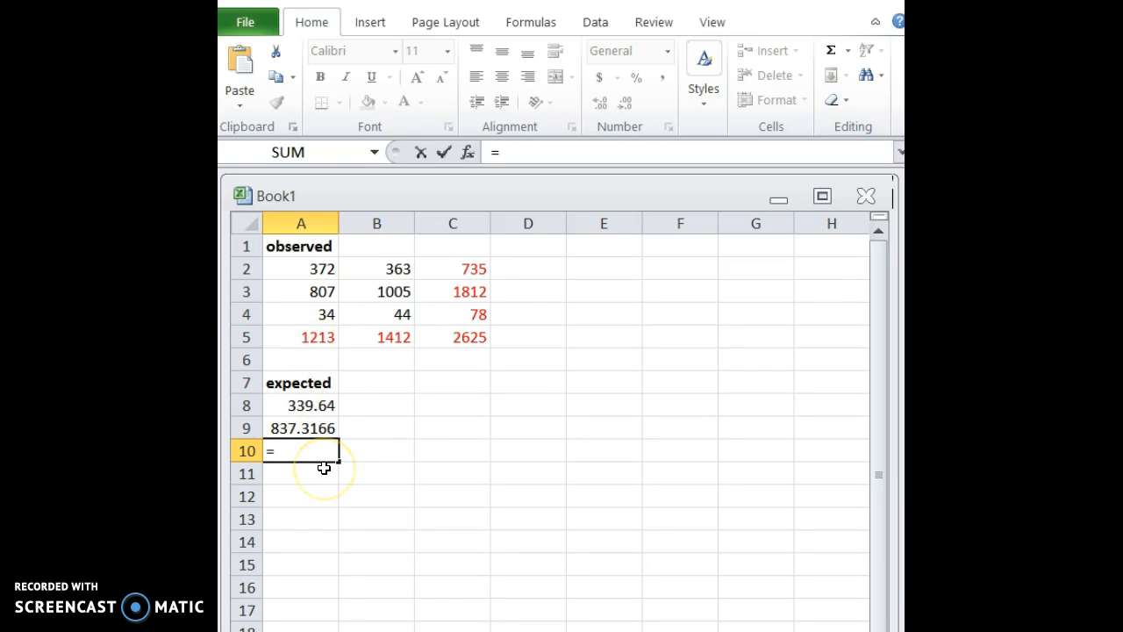
key("Escape")
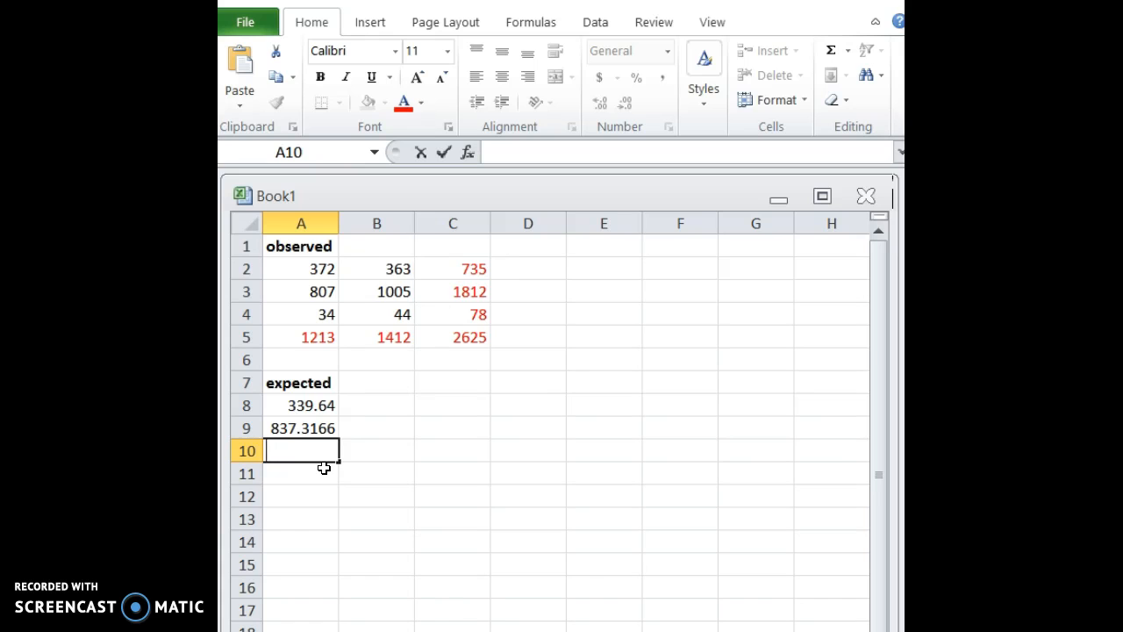
type("=")
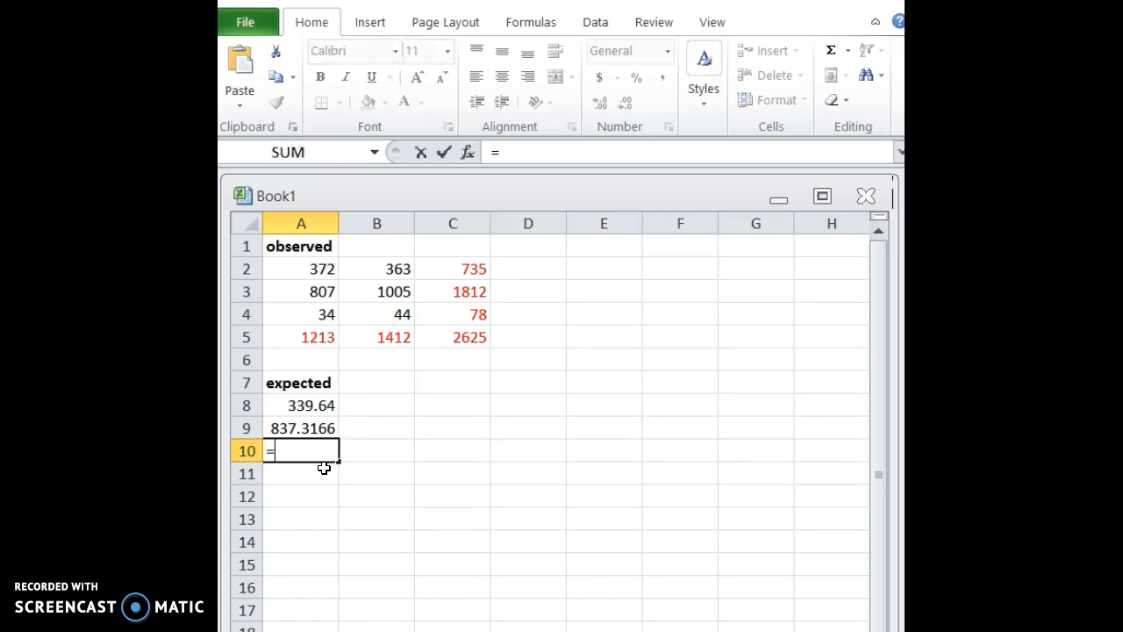
left_click(288, 337)
type("-")
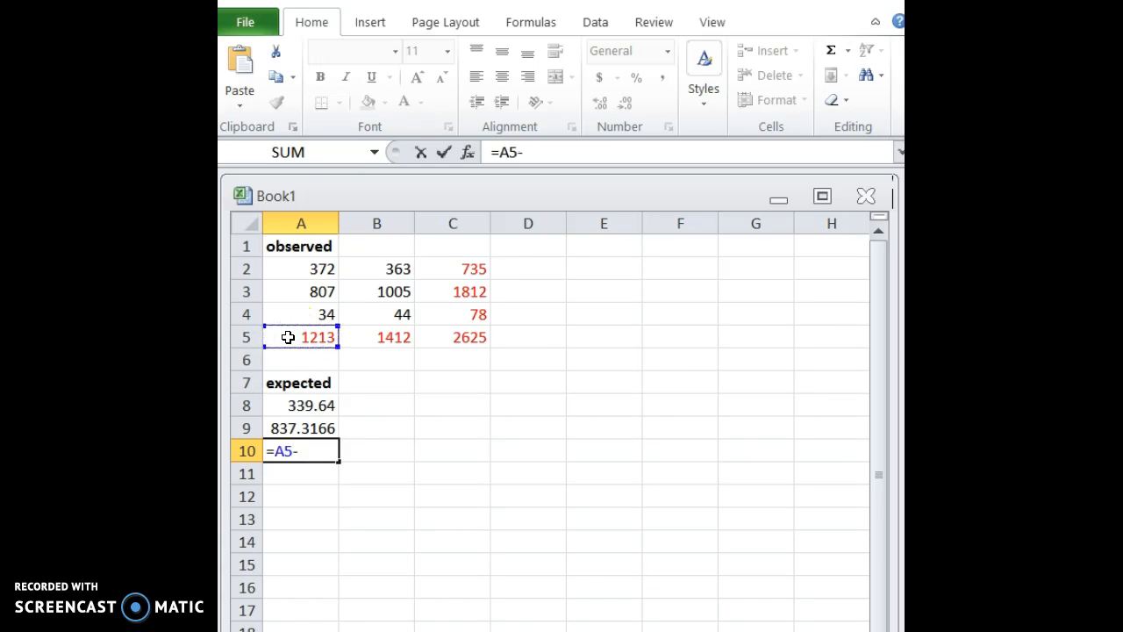
left_click(283, 407)
type("-")
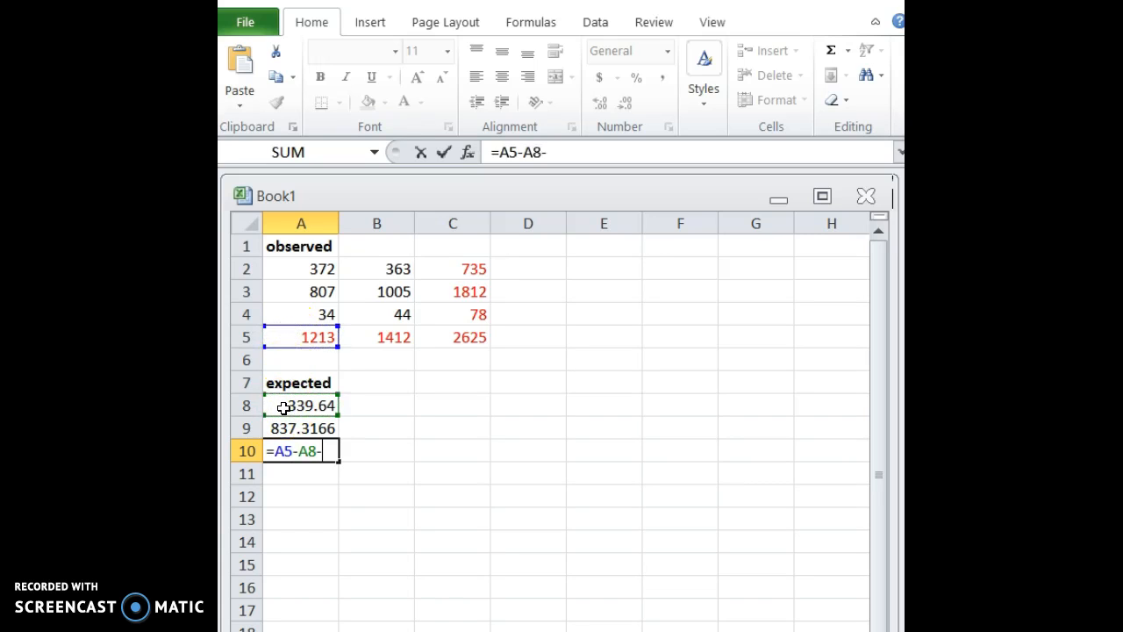
left_click(293, 429)
key("Return")
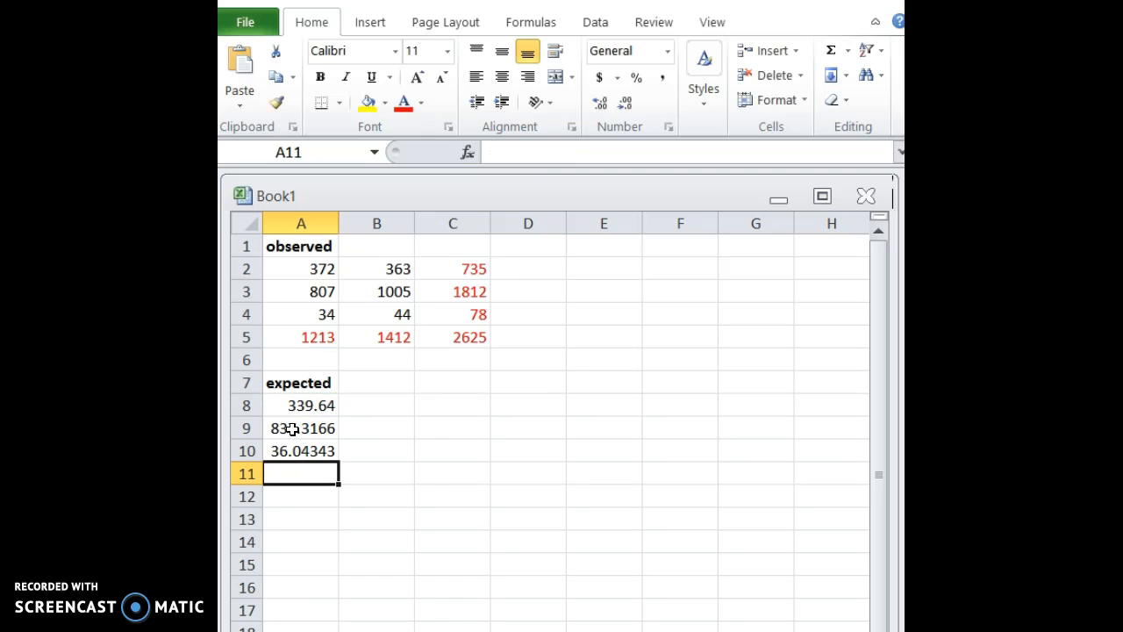
Calculate the expected count in B8 by subtraction from the row total, using =C2-A8.
left_click(360, 400)
type("=")
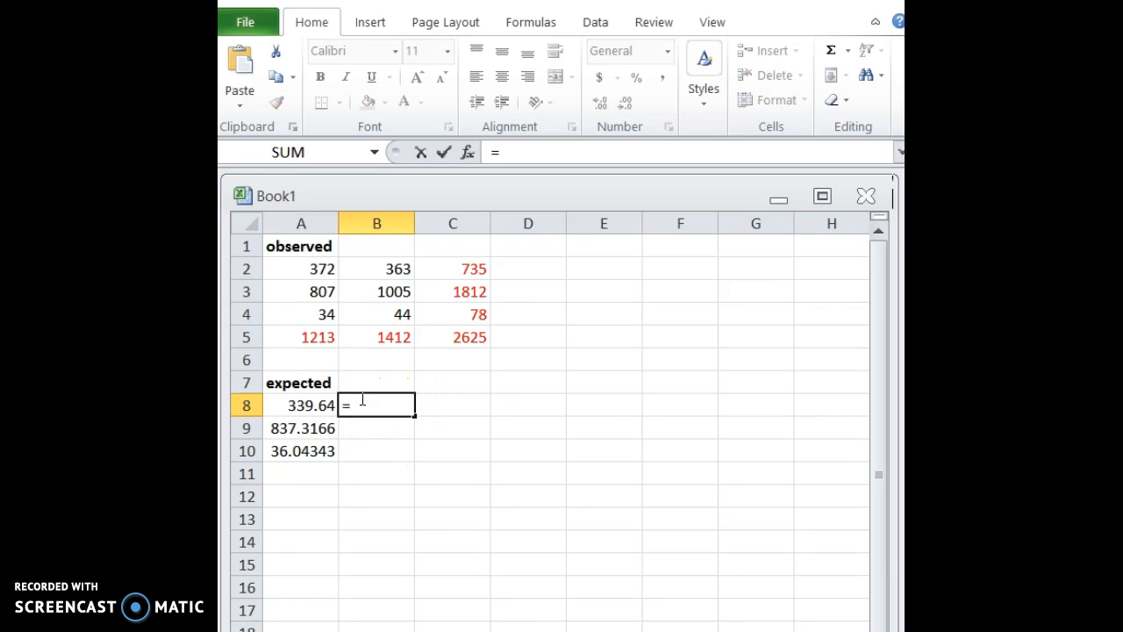
left_click(474, 267)
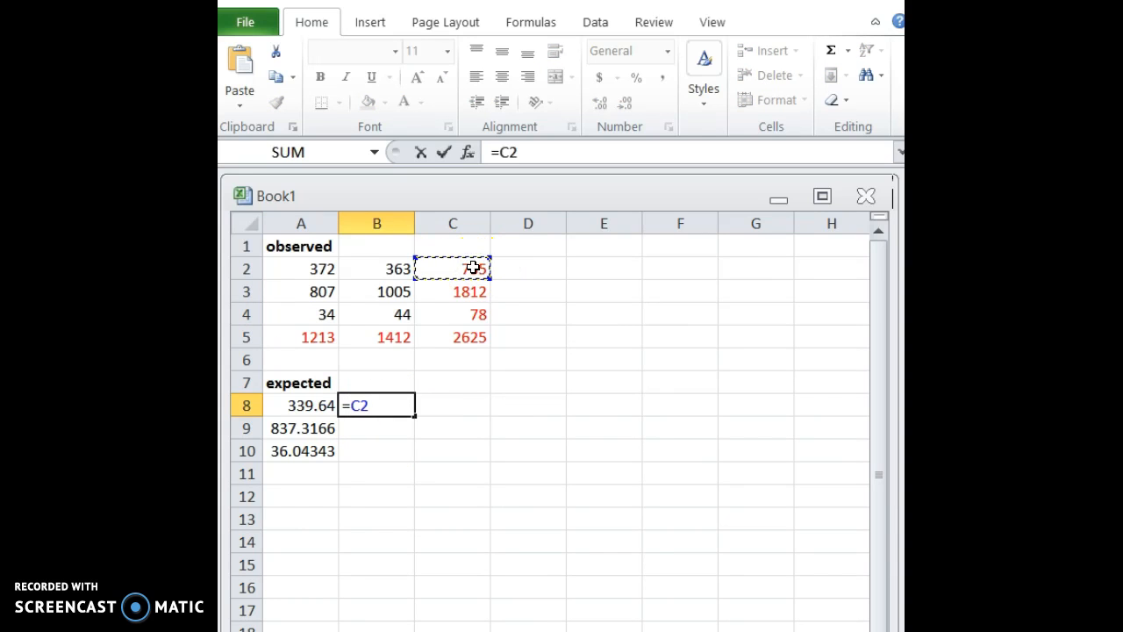
type("-")
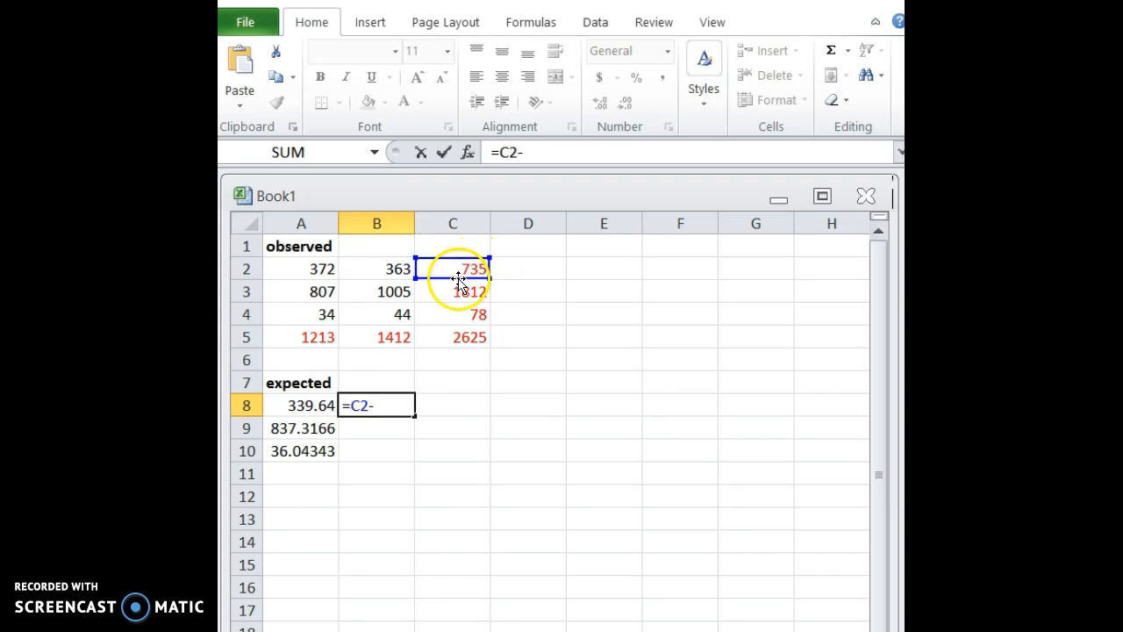
left_click(299, 404)
key("Return")
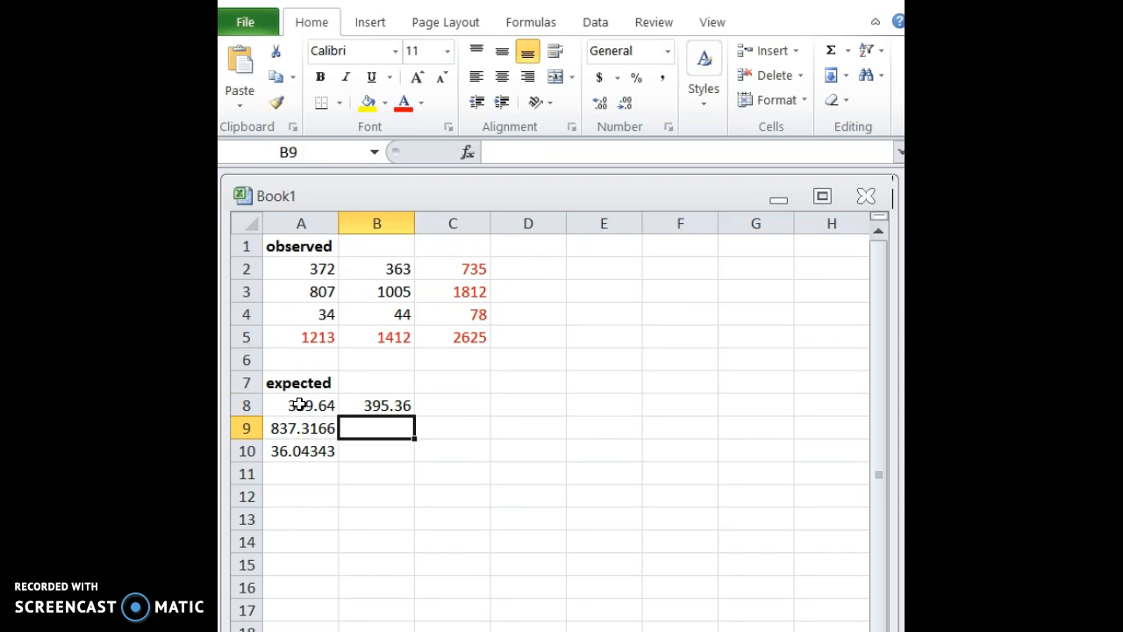
Calculate the expected count in B9 by subtraction from the row total, using =C3-A9.
type("=")
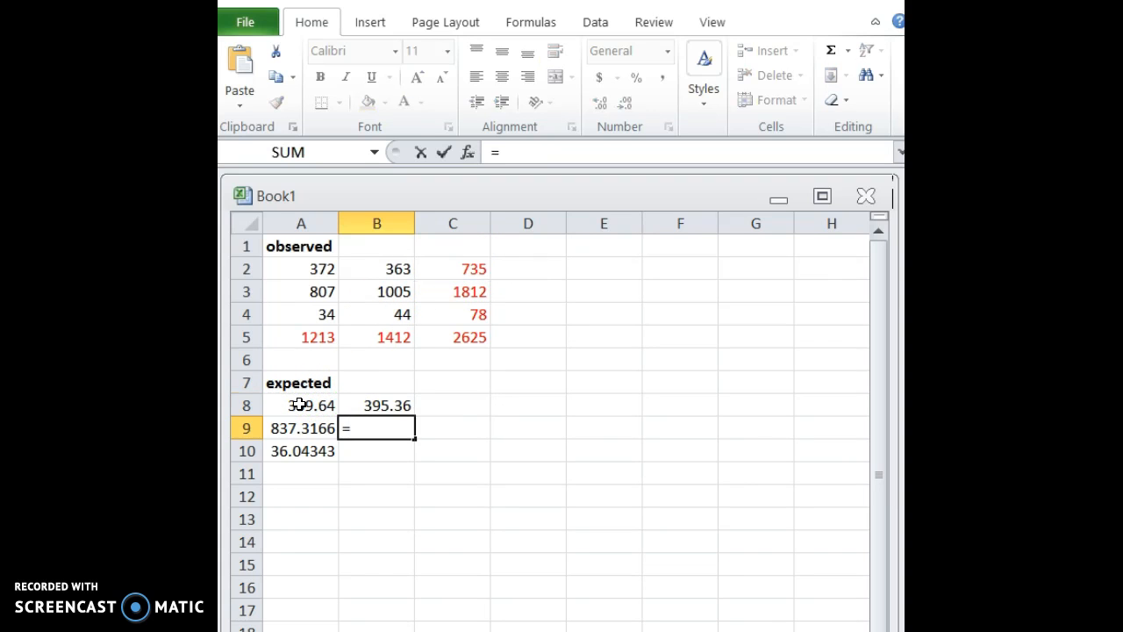
left_click(465, 293)
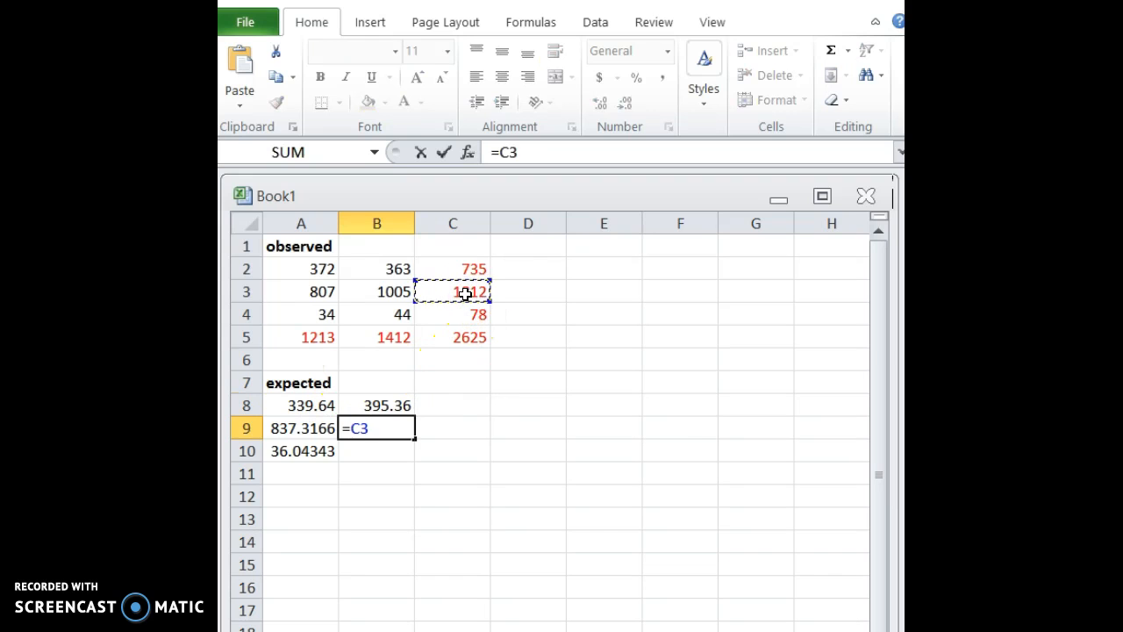
type("-")
left_click(292, 428)
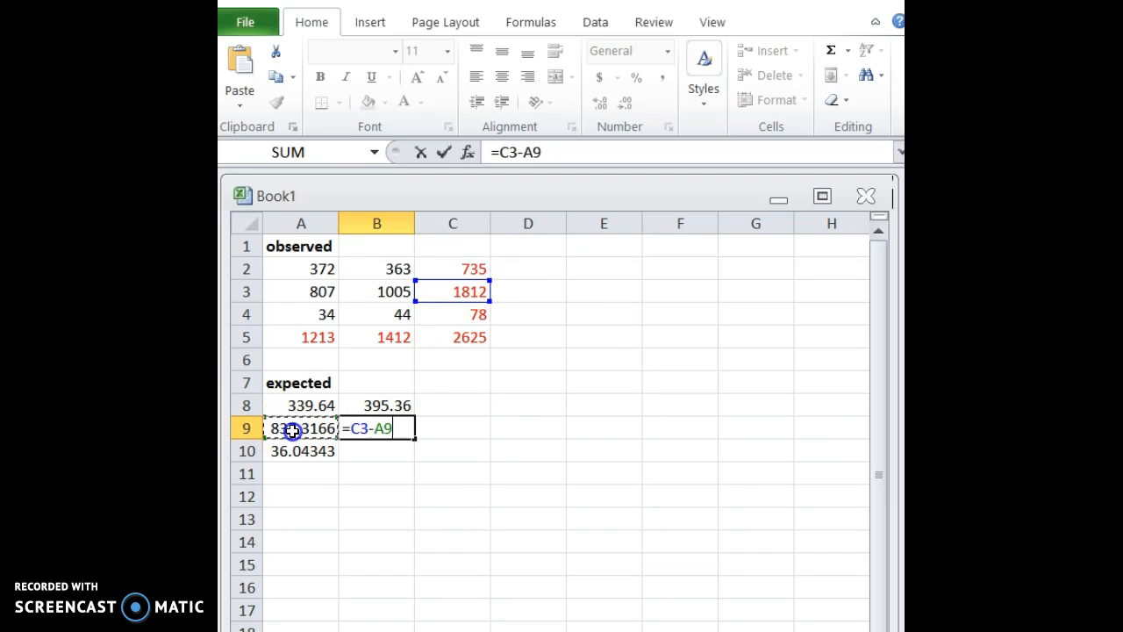
key("Return")
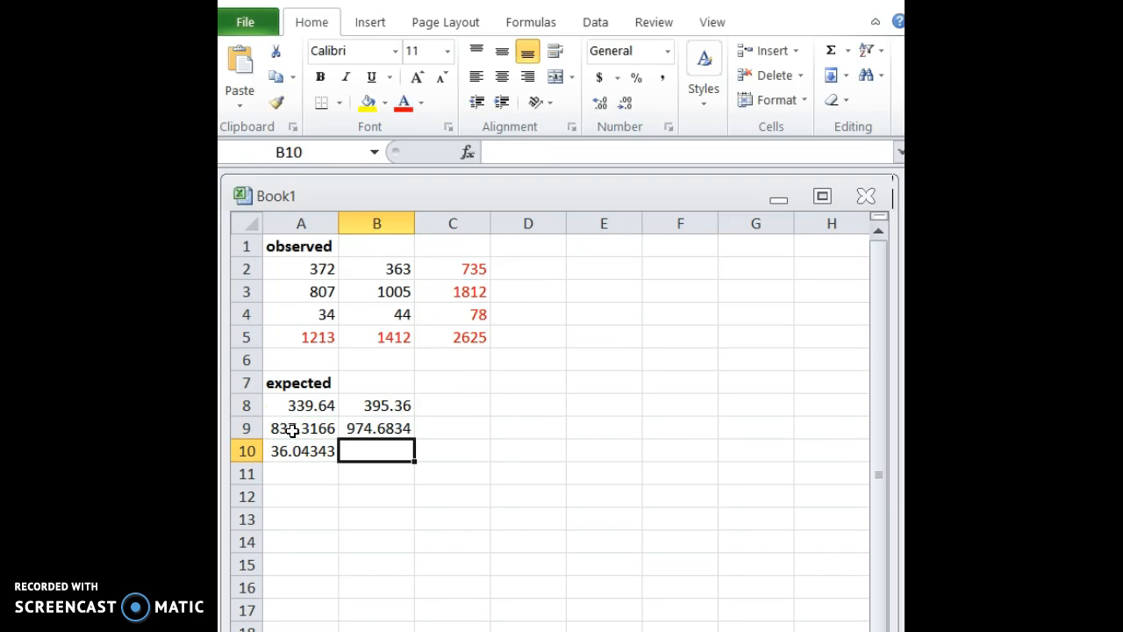
Calculate the expected count in B10 by subtraction from the row total, using =C4-A10.
type("=")
left_click(449, 309)
type("-")
left_click(298, 456)
key("Return")
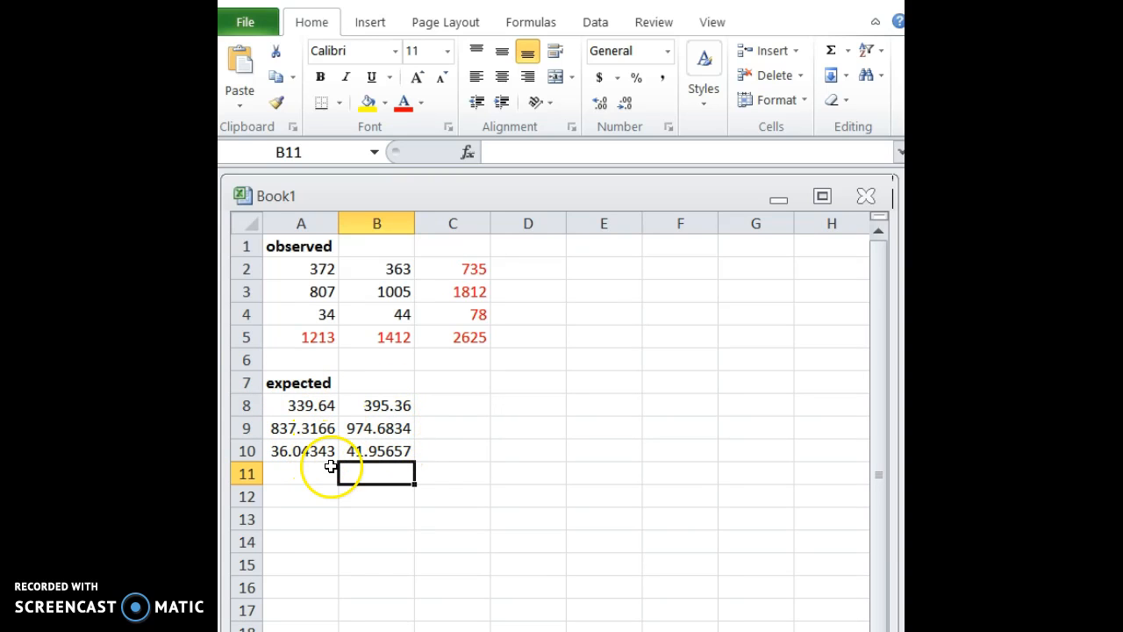
Add the bold heading (o-e)^2/e in A12 for the chi-square contributions.
left_click(318, 494)
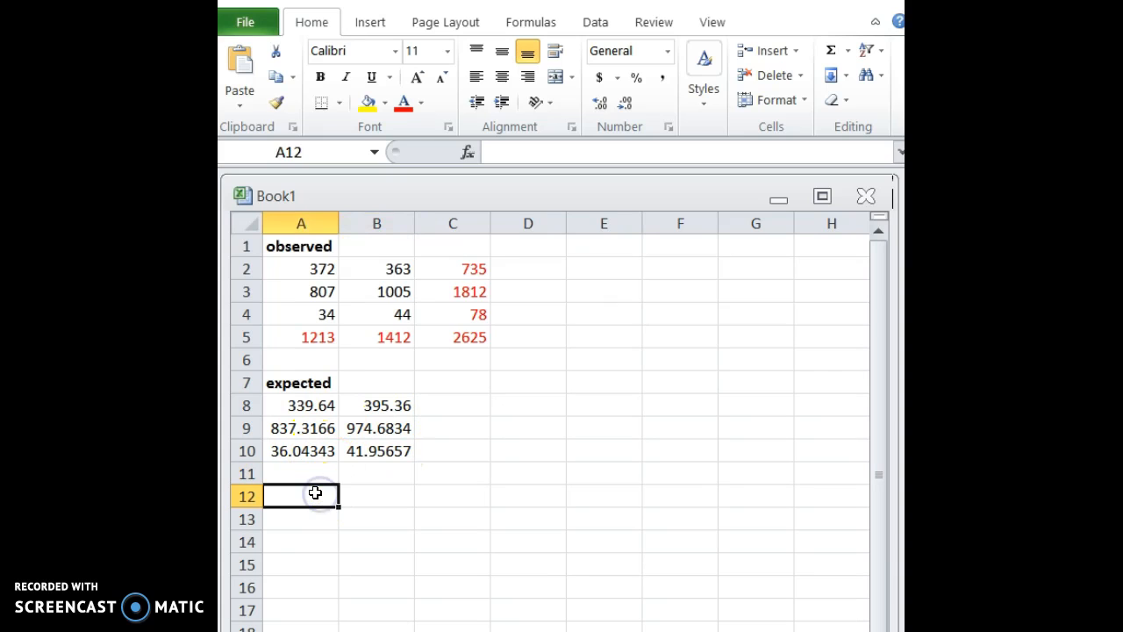
type("(o-e)^2/e")
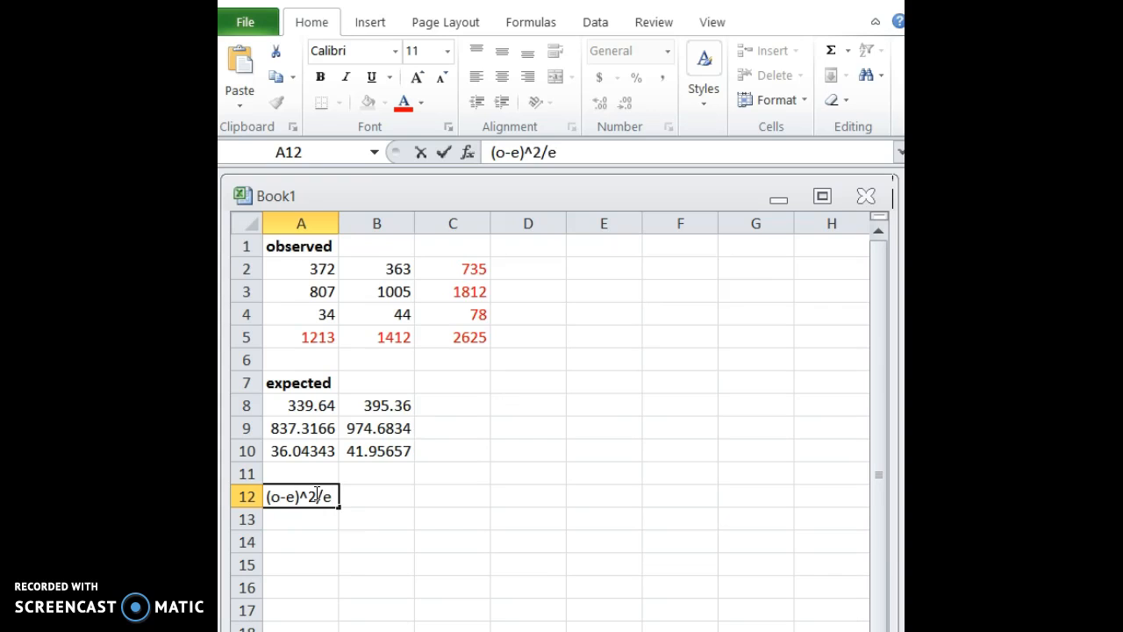
left_click(320, 77)
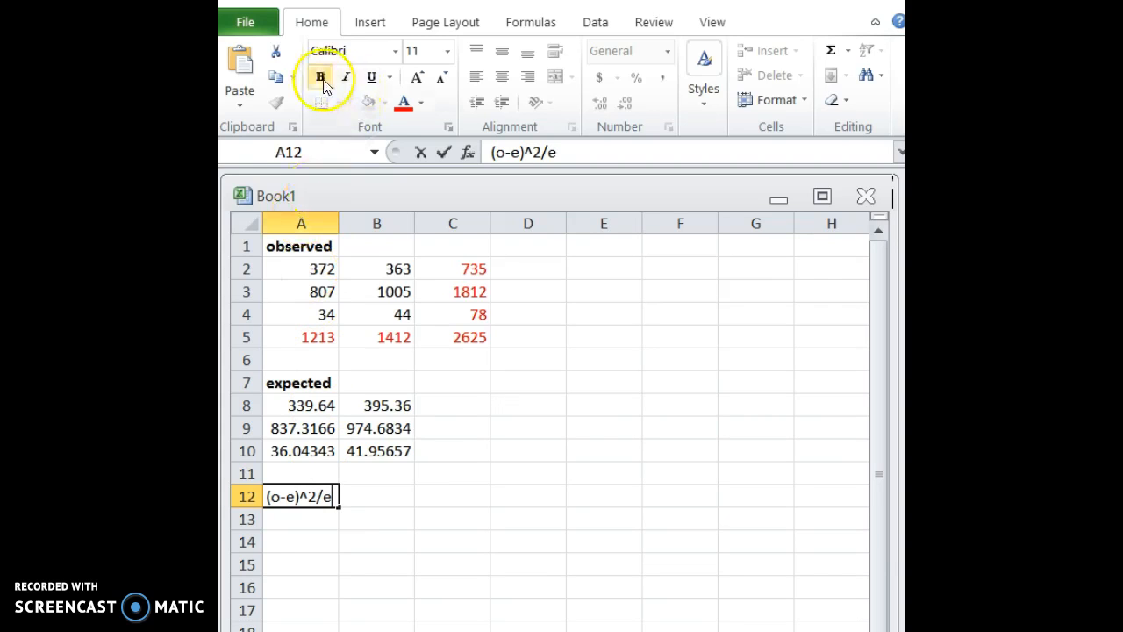
left_click(303, 520)
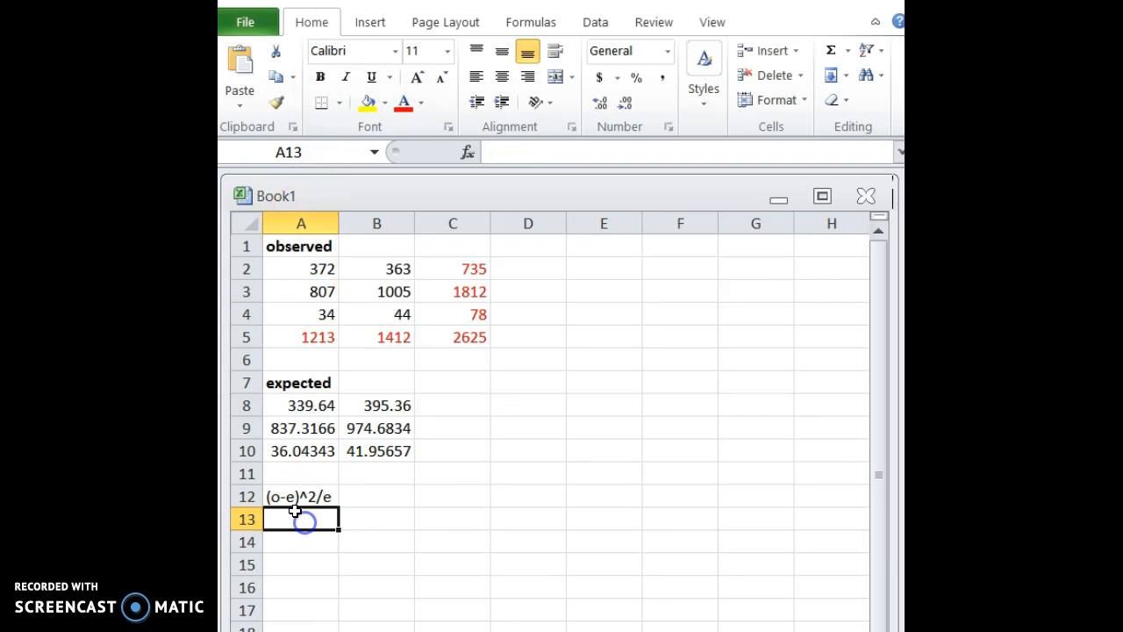
left_click(287, 499)
left_click(320, 77)
Enter the contribution formula =(A2-A8)^2/A8 in A13 and fill it across A13:B15.
left_click(293, 519)
type("=")
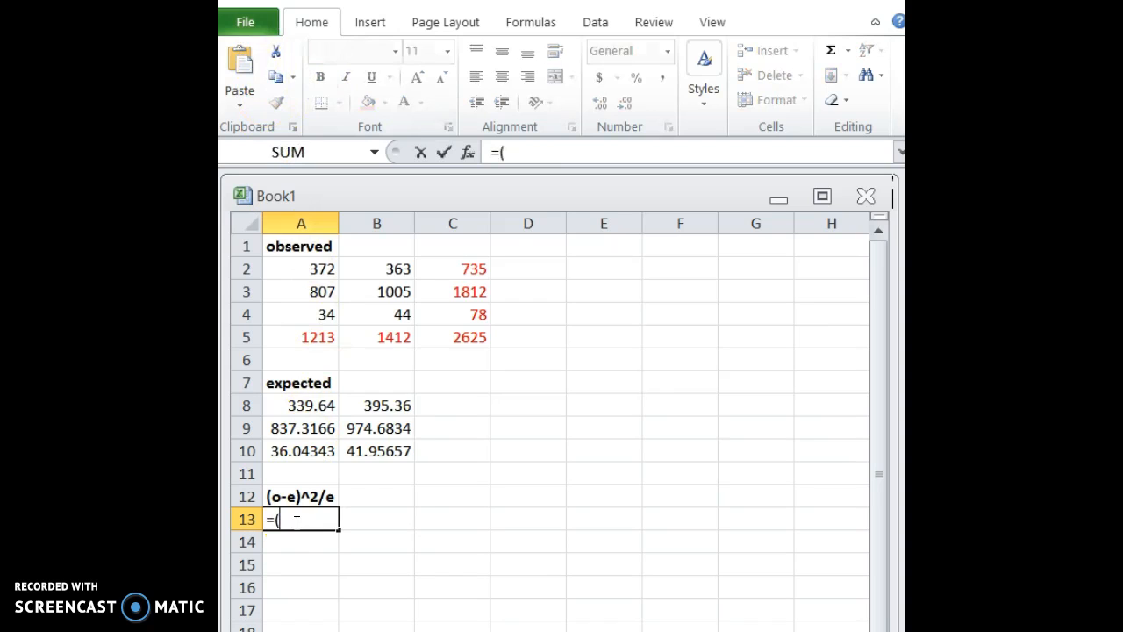
type("(")
left_click(299, 269)
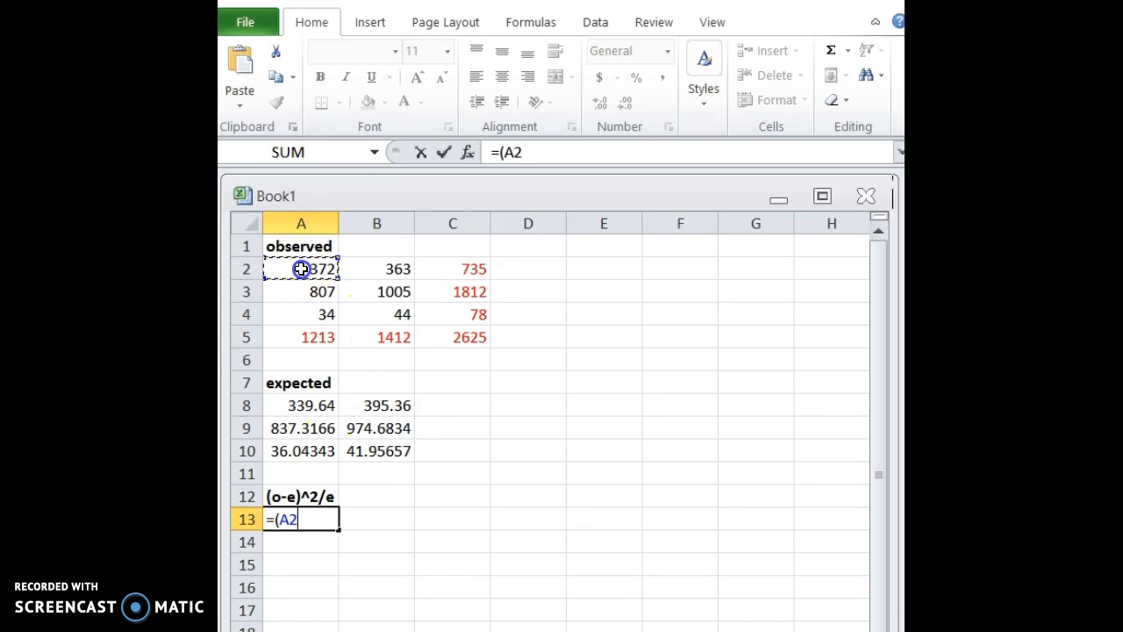
type("-")
left_click(300, 404)
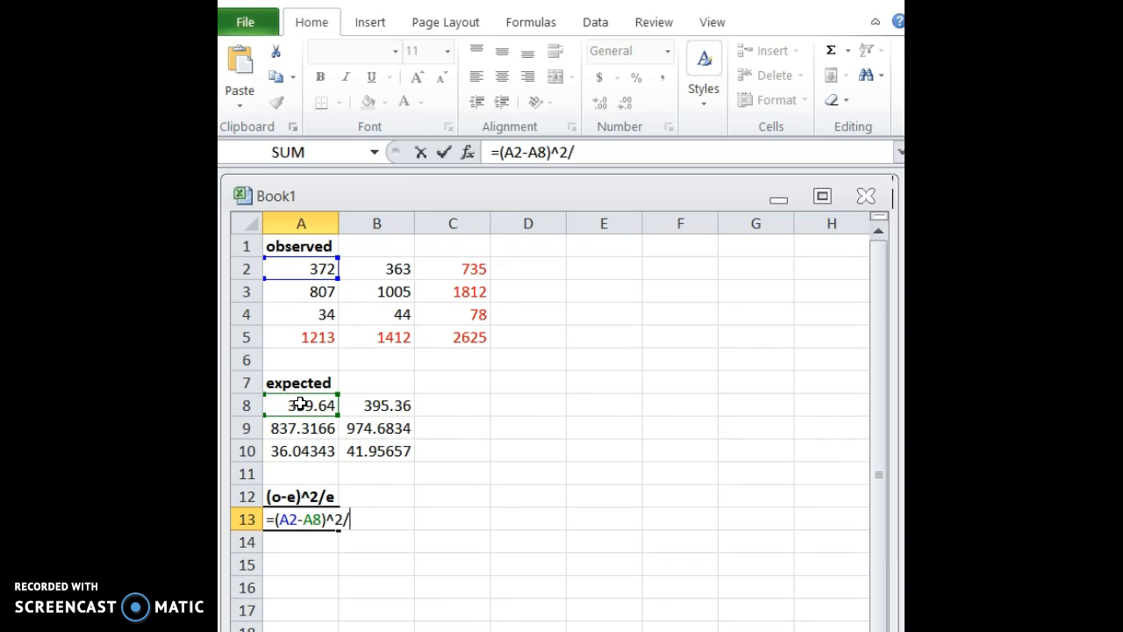
type(")^2/")
left_click(300, 404)
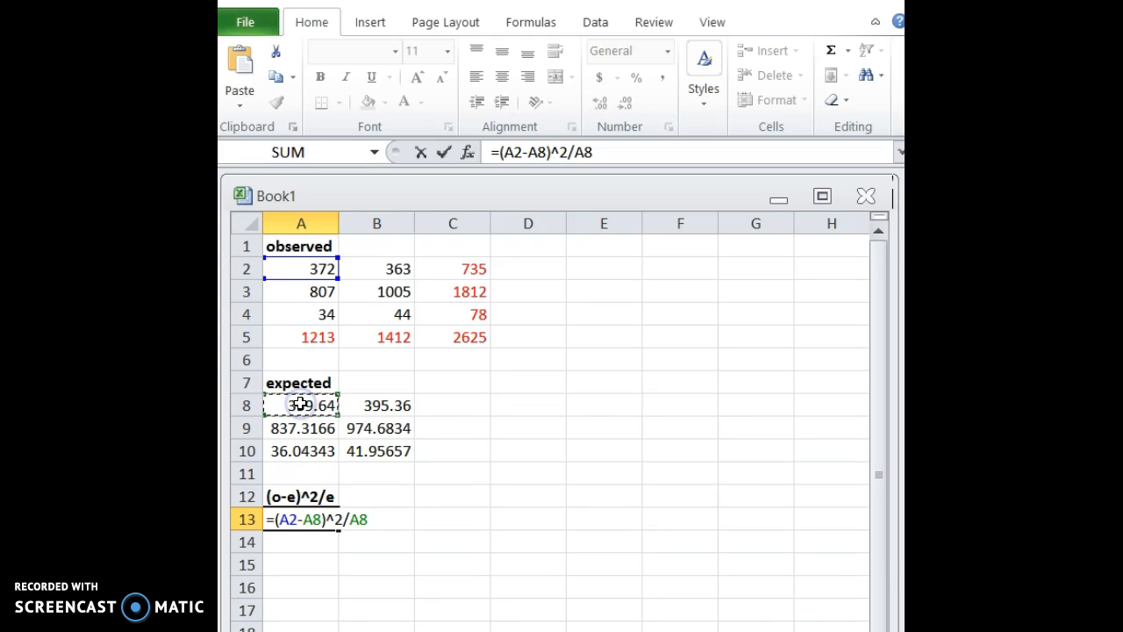
key("Return")
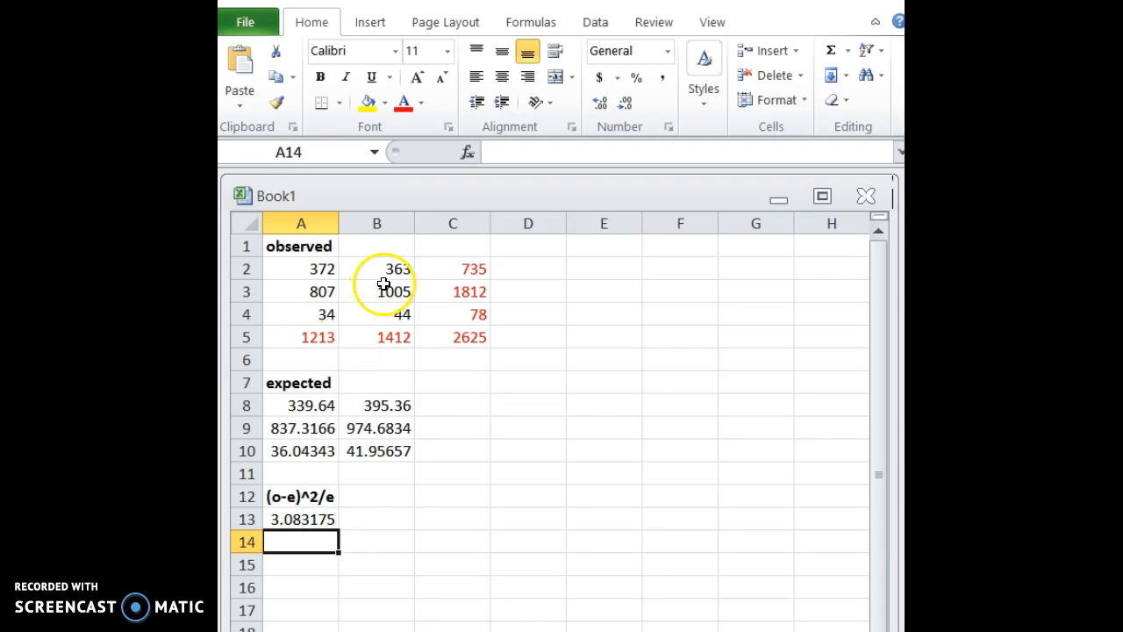
left_click(304, 521)
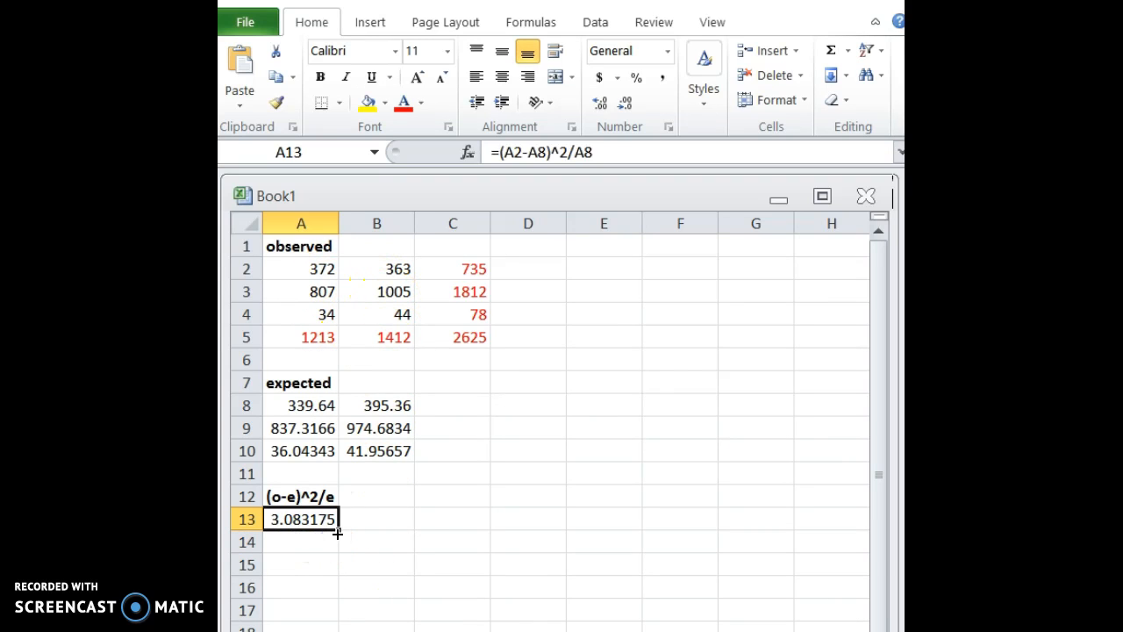
left_click_drag(343, 539, 409, 572)
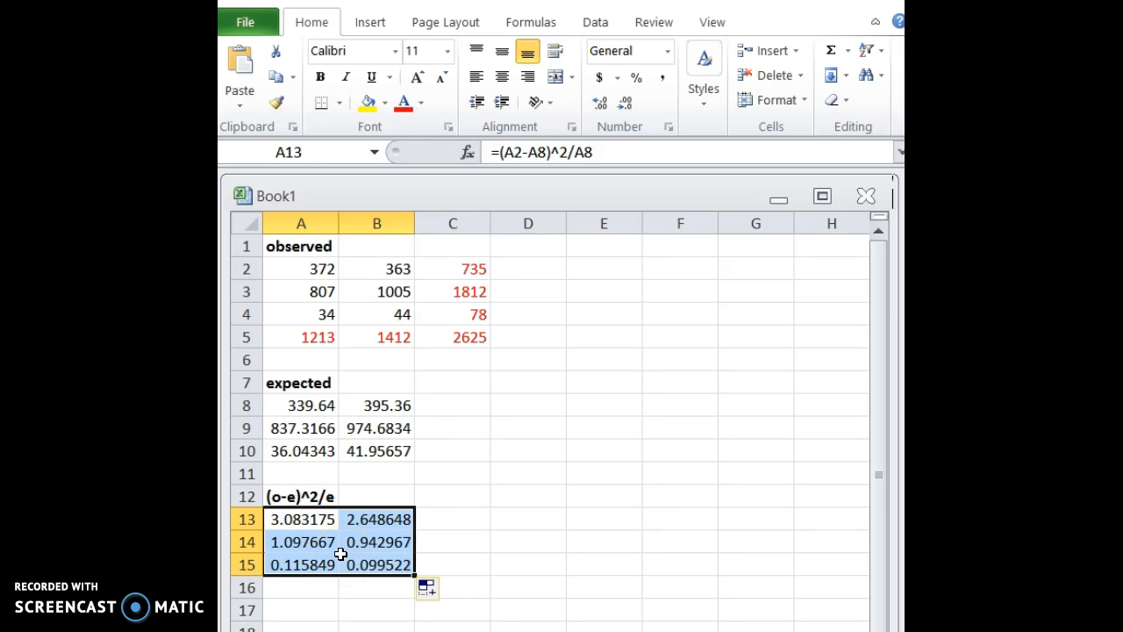
Sum all the chi-square contributions in C15 with =SUM(A13:B15).
left_click(431, 566)
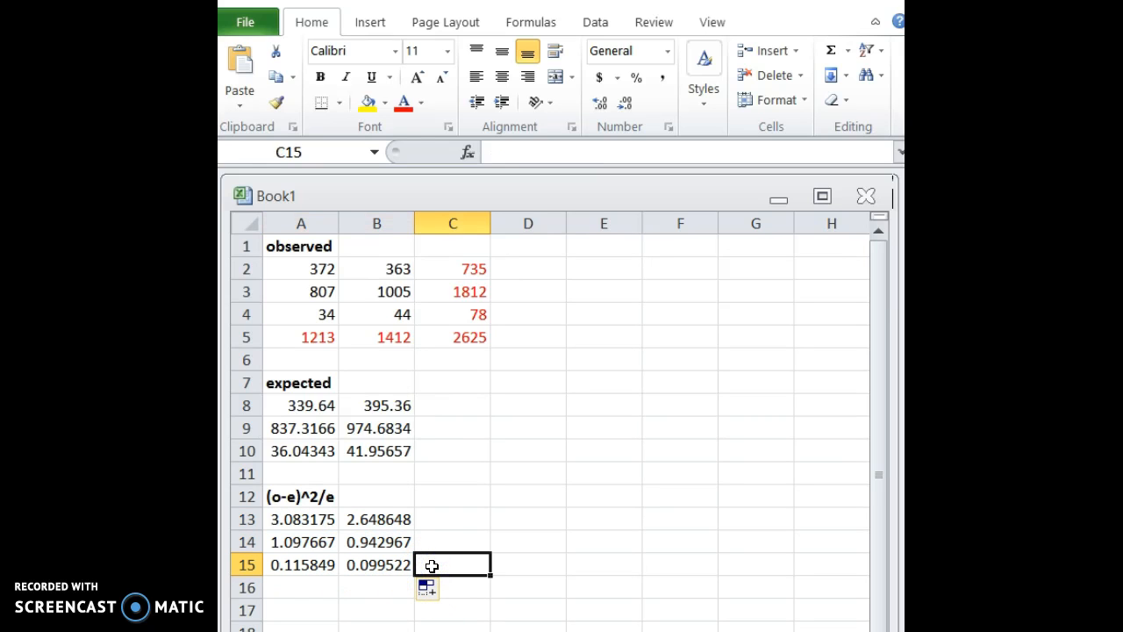
type("=sum(")
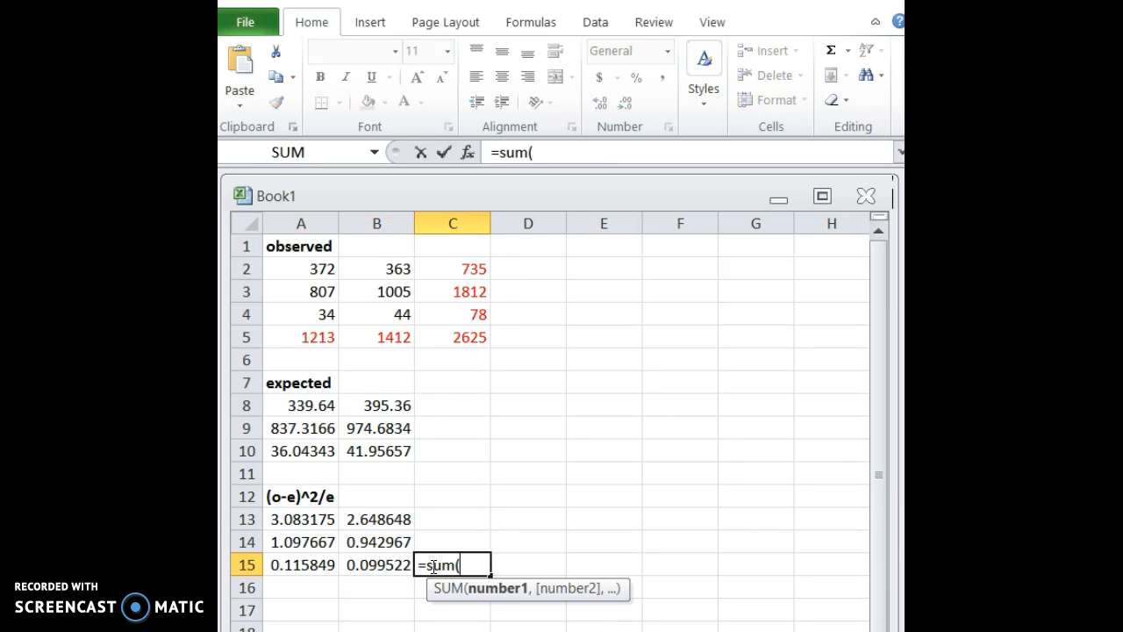
left_click_drag(289, 518, 362, 562)
type(")")
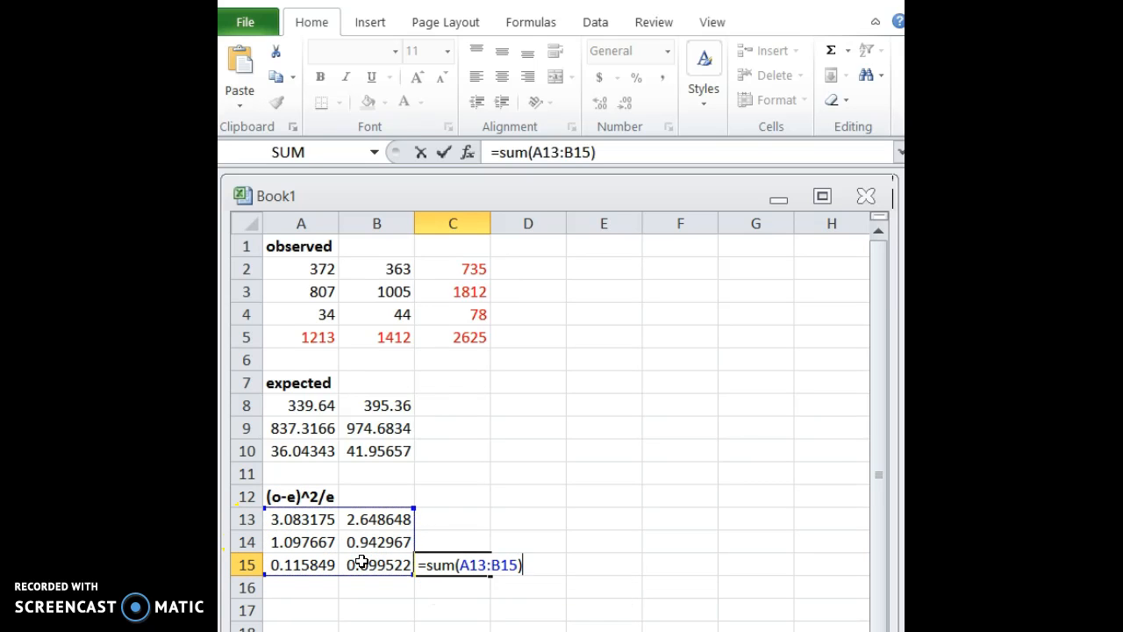
key("Return")
Format the sum in C15 in bold red and label it chi-square in C14.
left_click(463, 568)
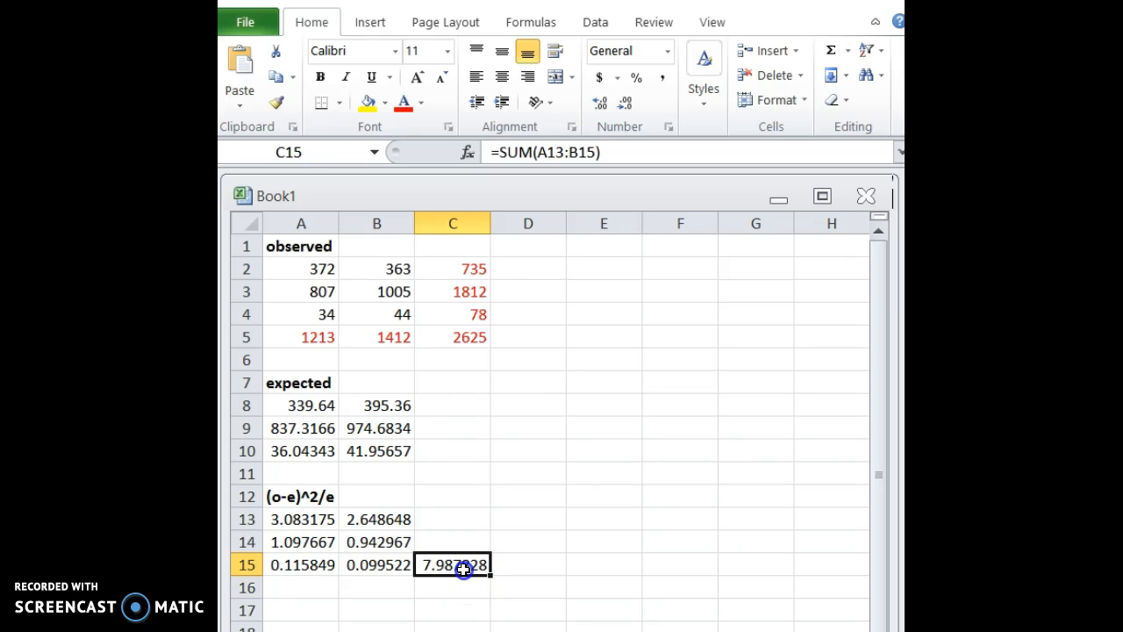
left_click(400, 102)
left_click(320, 76)
left_click(439, 541)
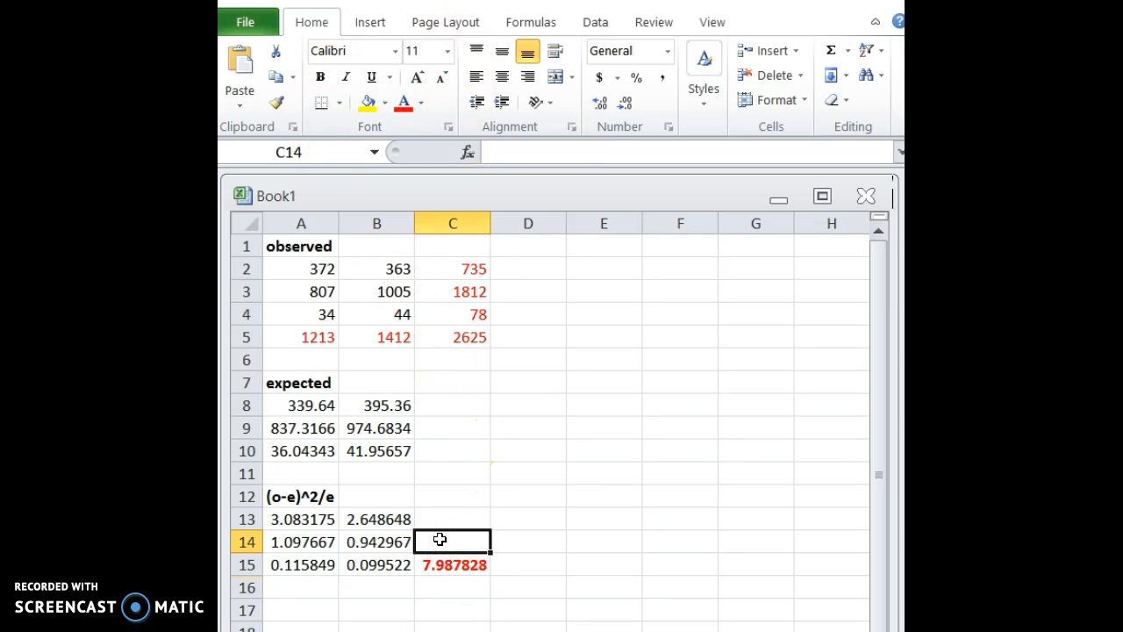
type("chi-square")
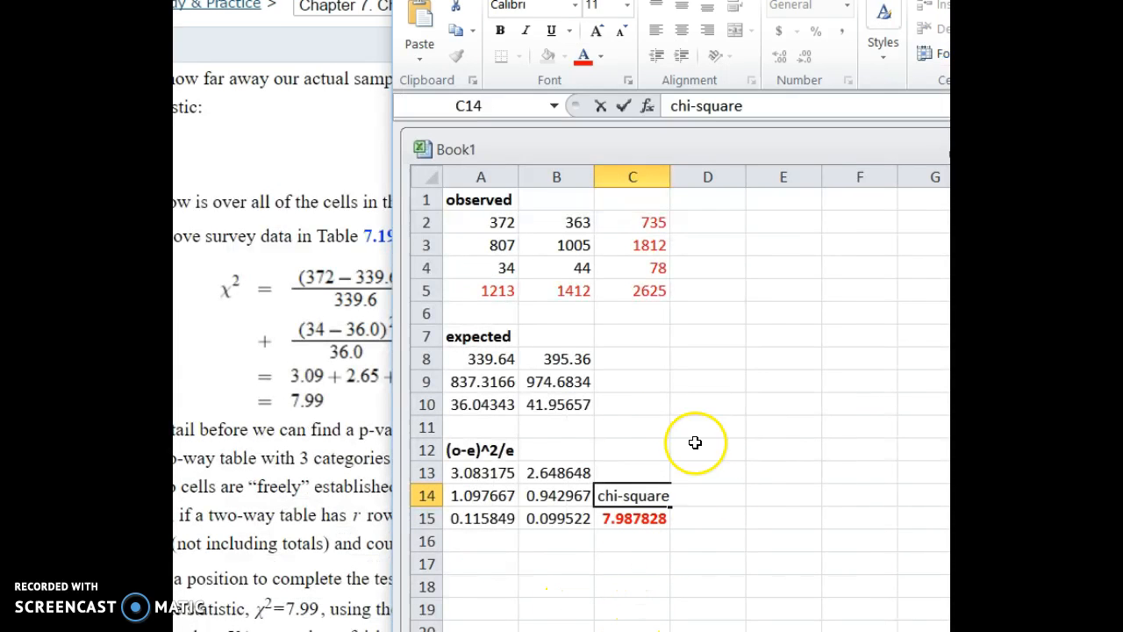
Switch to the textbook page to review the worked chi-square calculation and Table 7.27, and return to the Excel workbook.
left_click(233, 352)
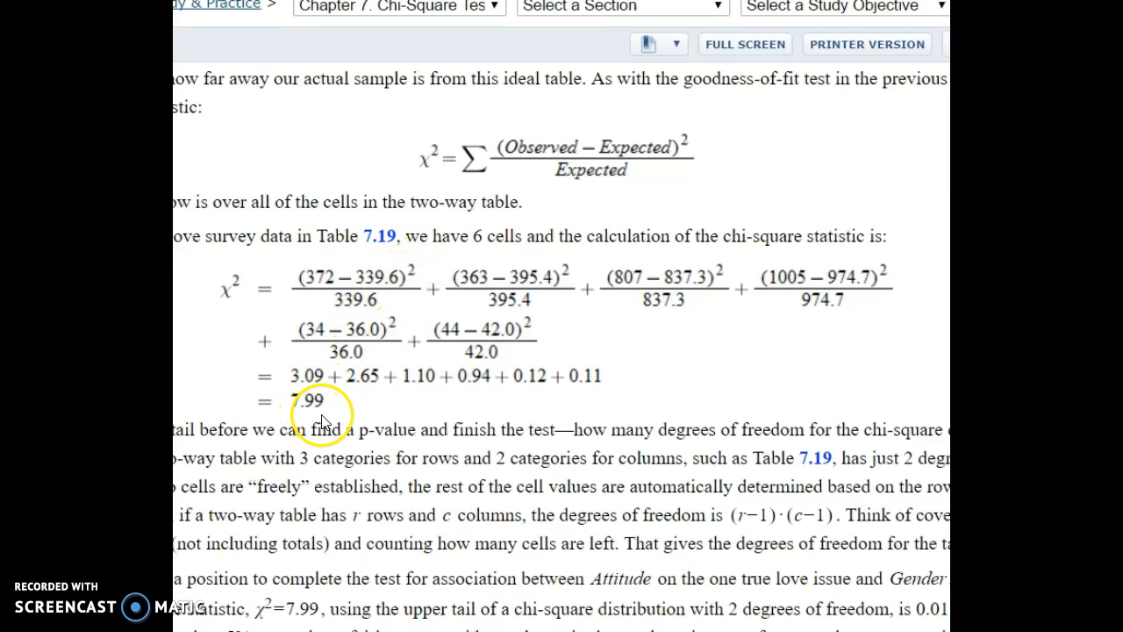
key("alt+Tab")
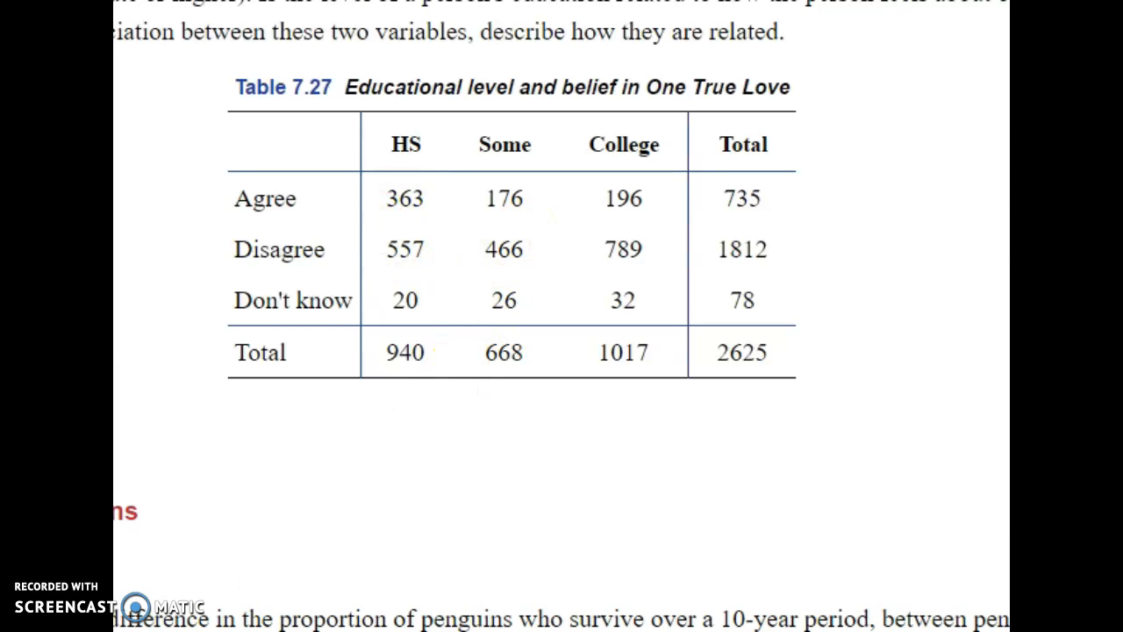
left_click_drag(1122, 0, 402, 0)
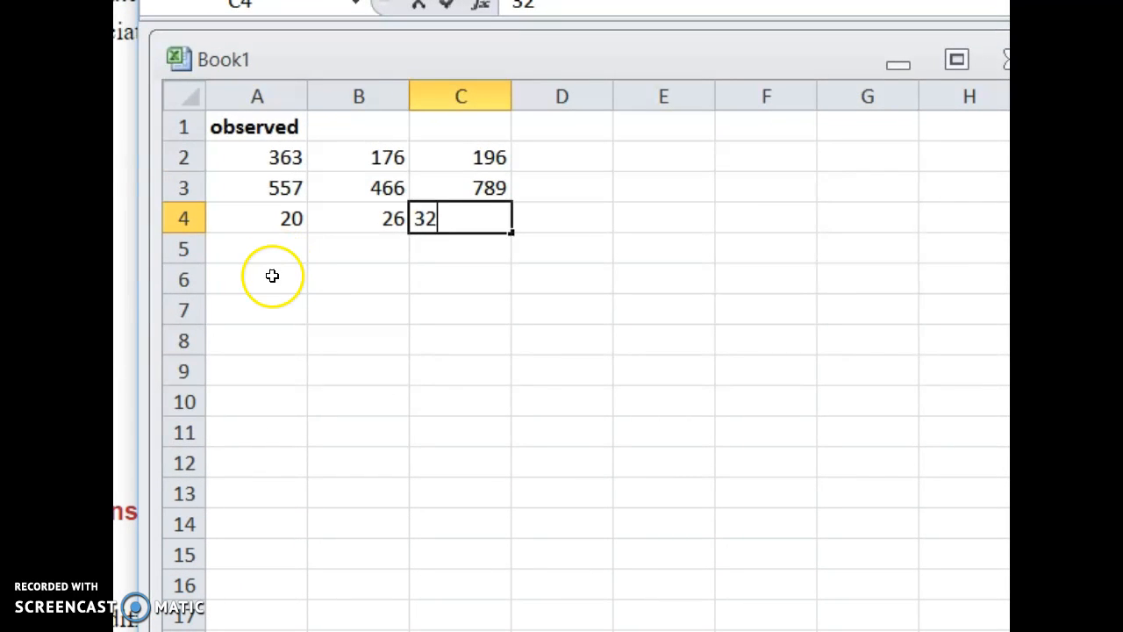
Total the first observed column in A5 with =SUM(A2:A4) and fill the formula across to C5.
left_click(263, 250)
type("=sum(")
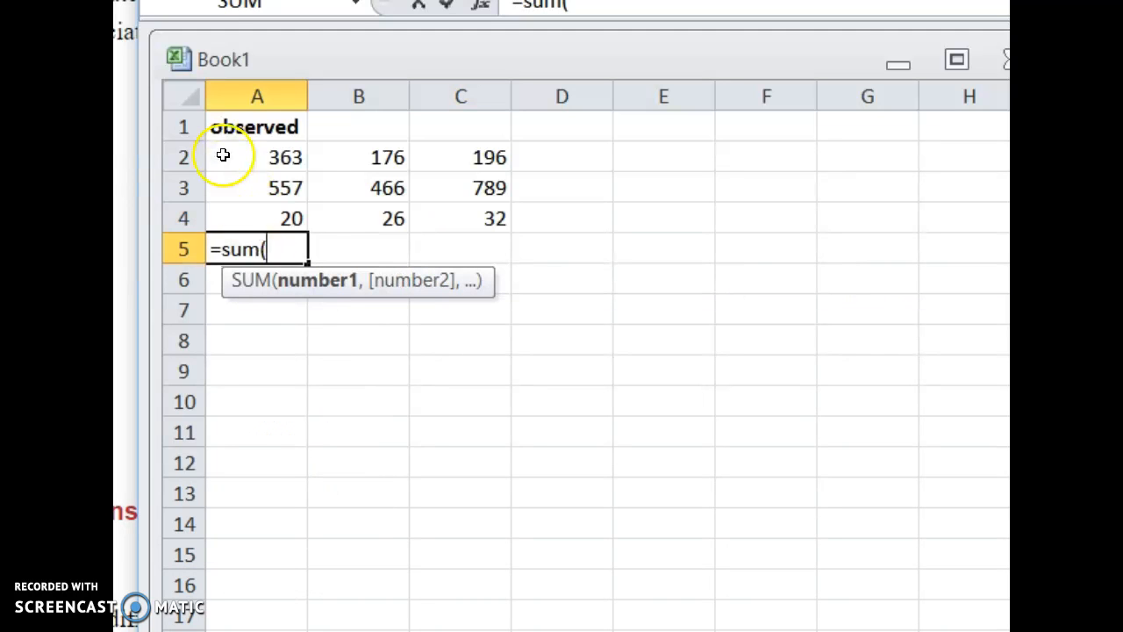
left_click_drag(220, 155, 219, 201)
type(")")
key("Return")
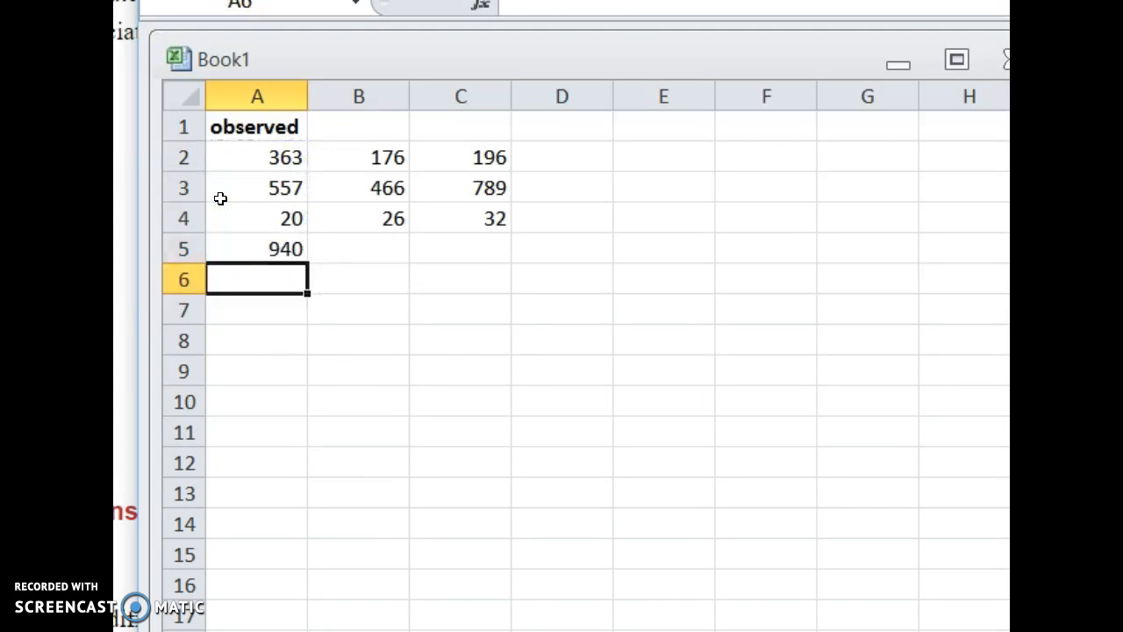
left_click(263, 247)
left_click_drag(309, 264, 466, 252)
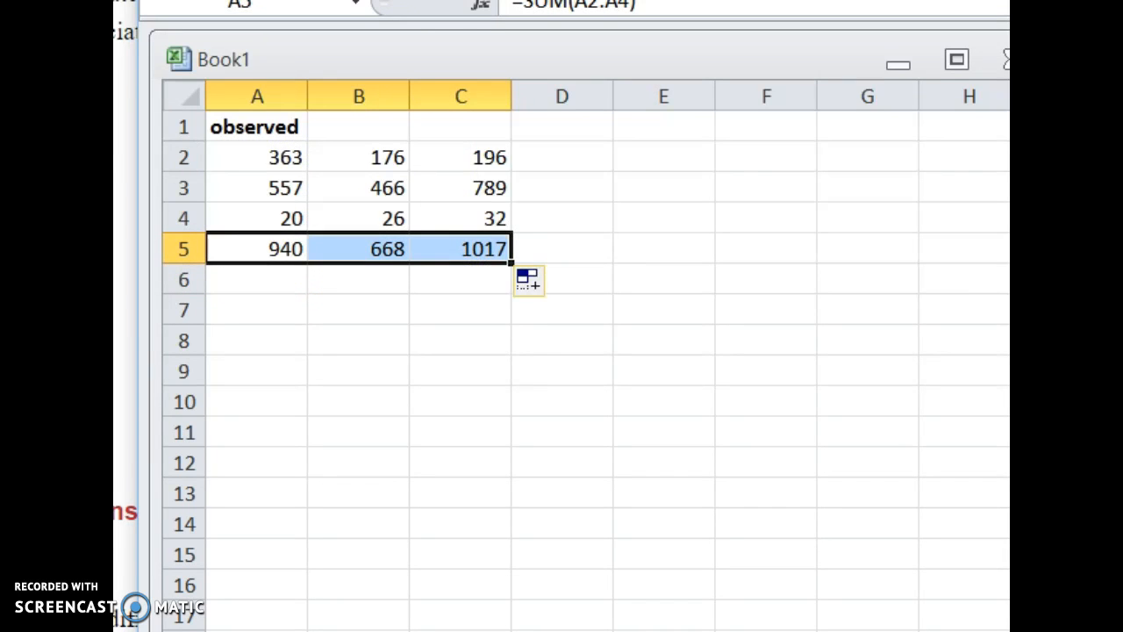
Total the first observed row in D2 with =SUM(A2:C2) and fill the formula down to D5.
left_click(533, 151)
type("=sum(")
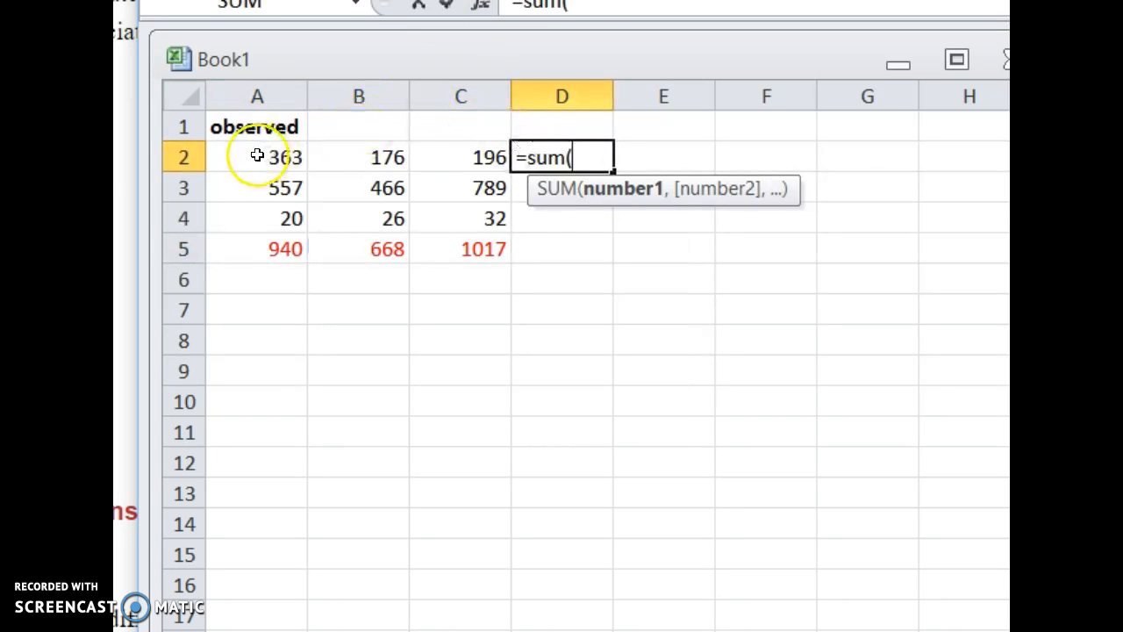
left_click_drag(253, 152, 466, 151)
type(")")
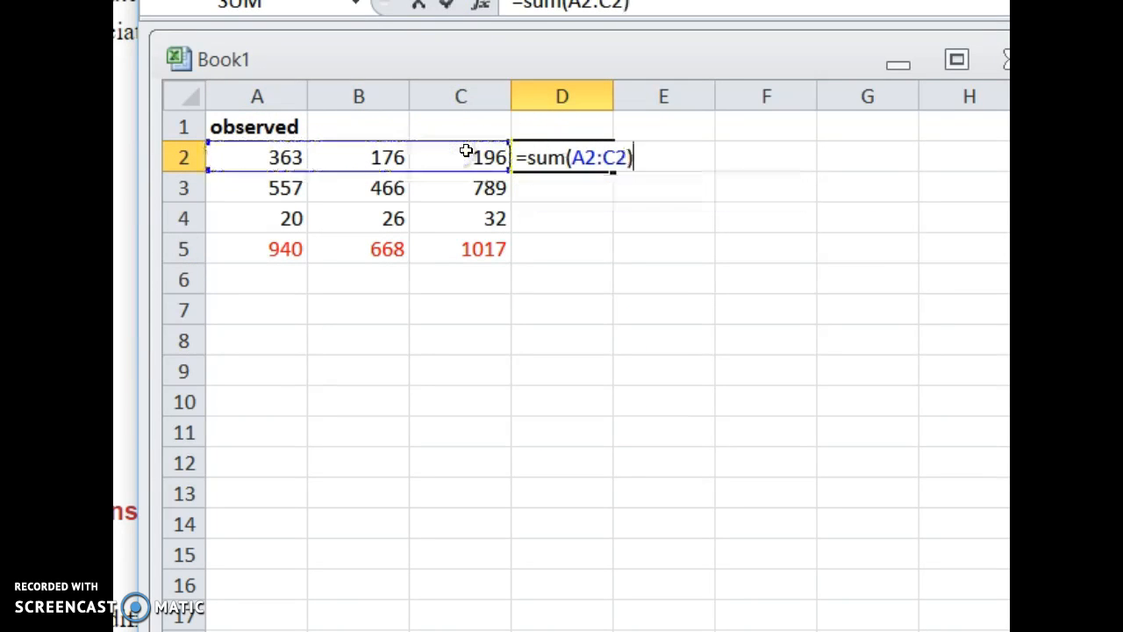
key("Return")
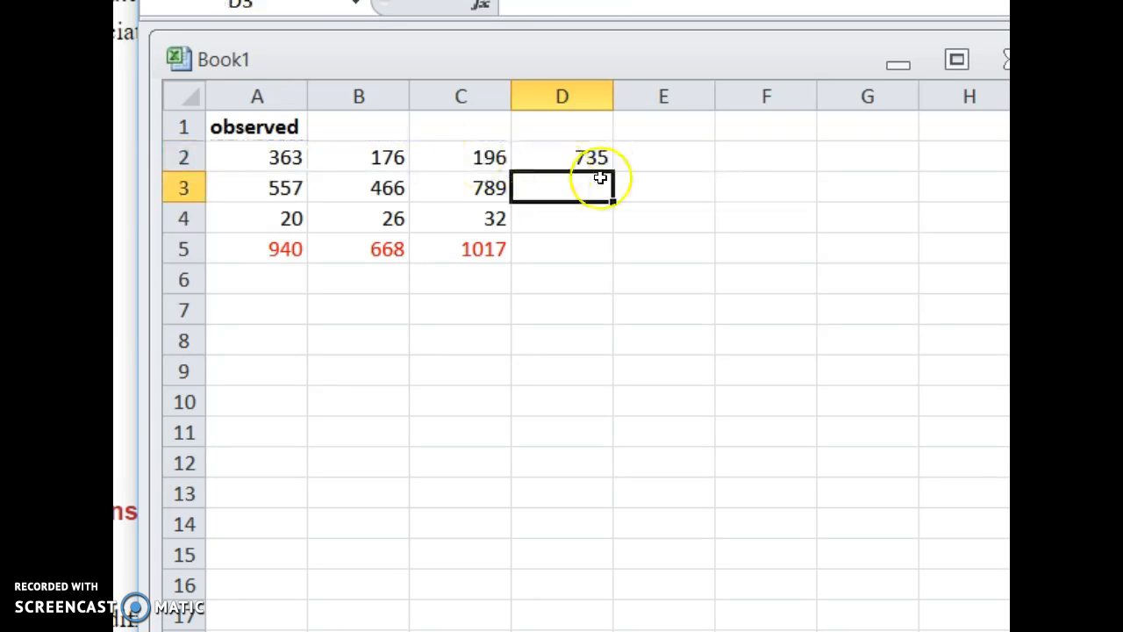
left_click(582, 156)
left_click_drag(616, 175, 601, 255)
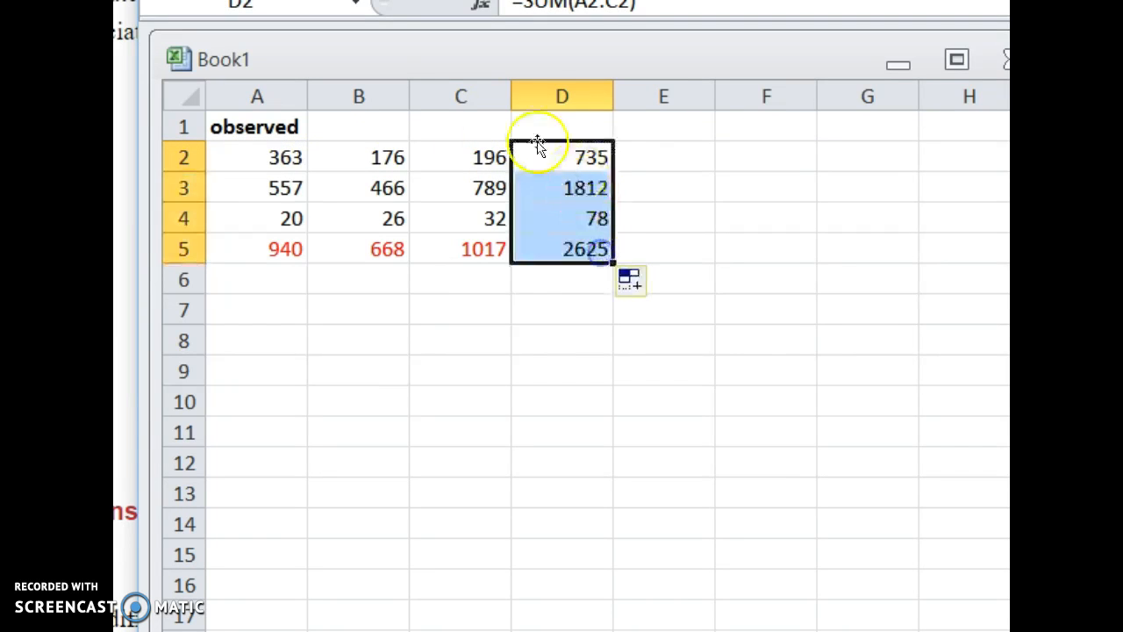
Make the grand total in D5 bold.
left_click(573, 250)
key("ctrl+b")
left_click(420, 328)
Enter the heading expected in A7 below the observed table.
left_click(240, 313)
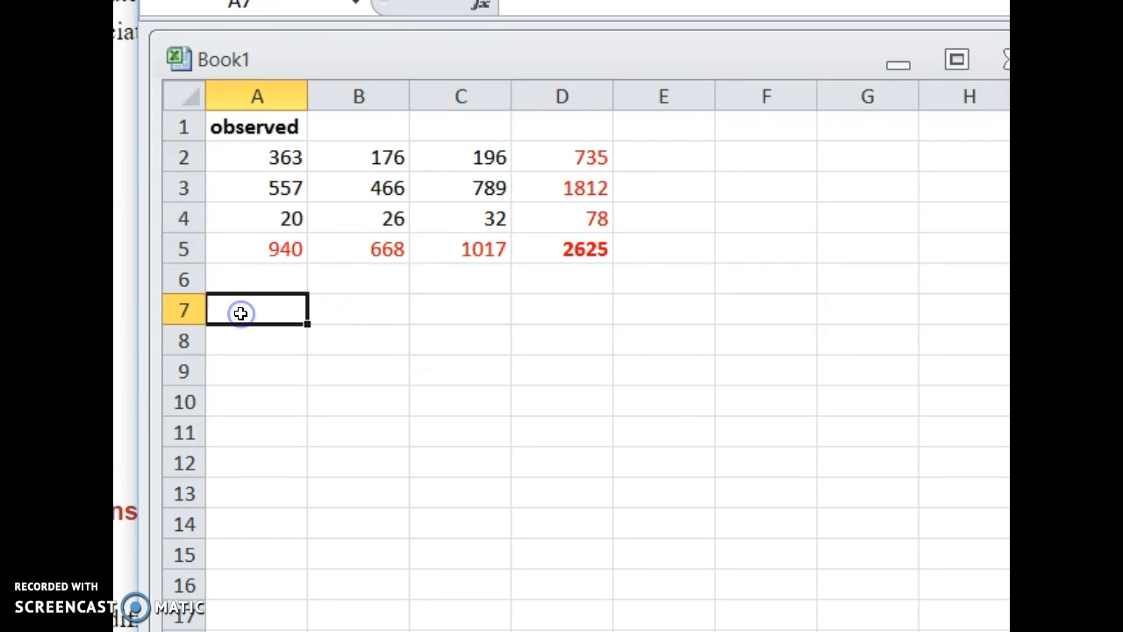
type("expected")
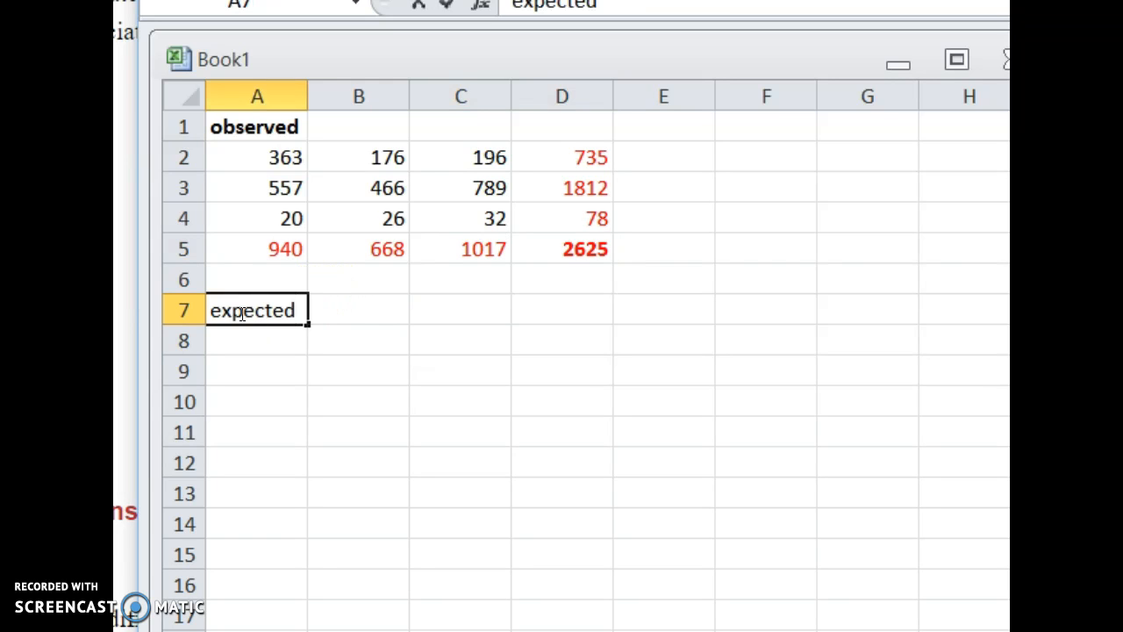
left_click(226, 343)
Calculate the first expected count in A8 with the formula =A5*D2/D5.
type("=")
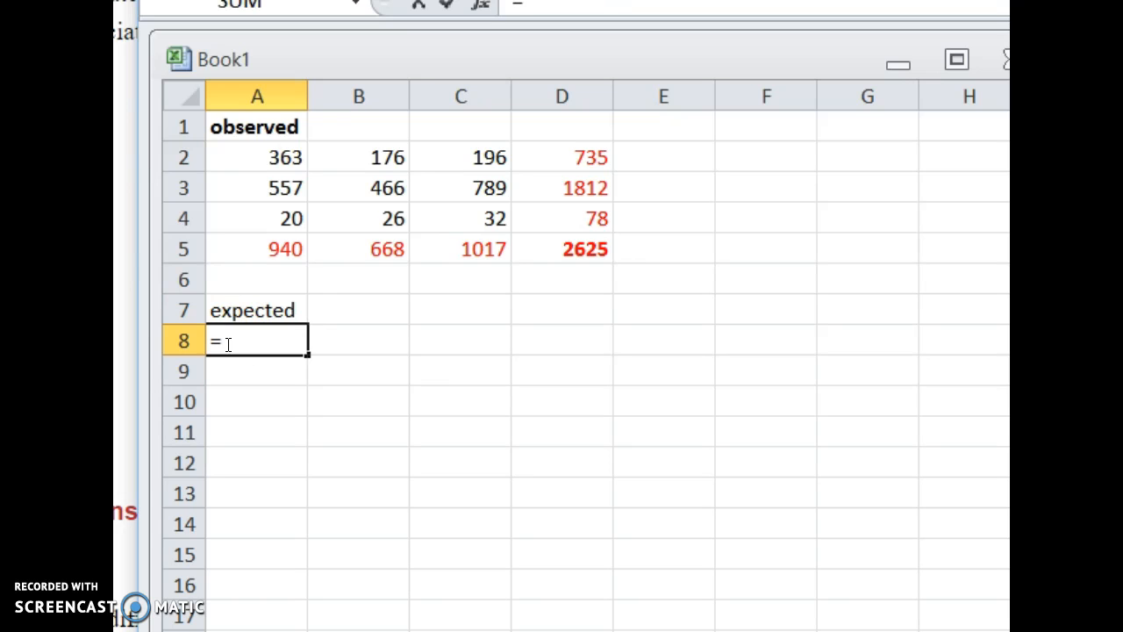
left_click(249, 254)
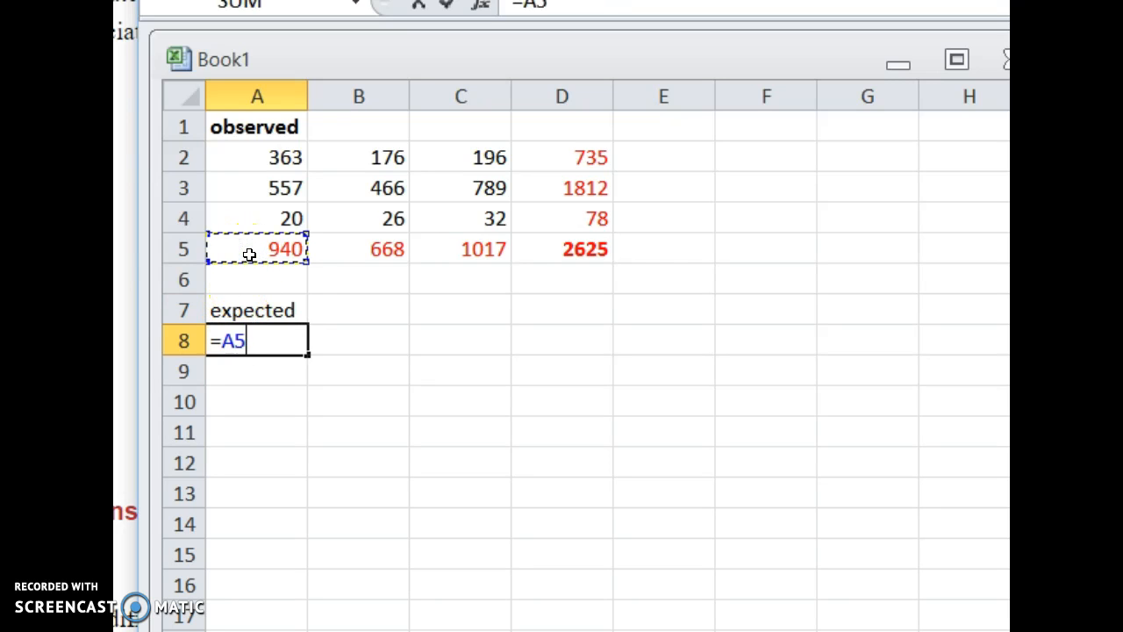
type("*")
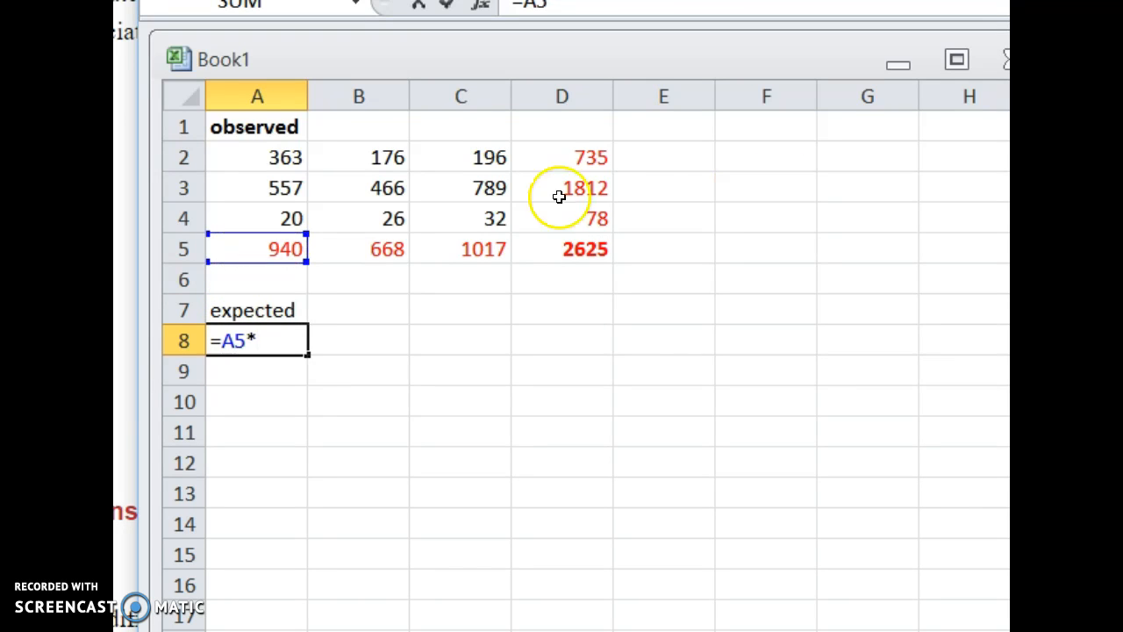
left_click(590, 156)
type("/")
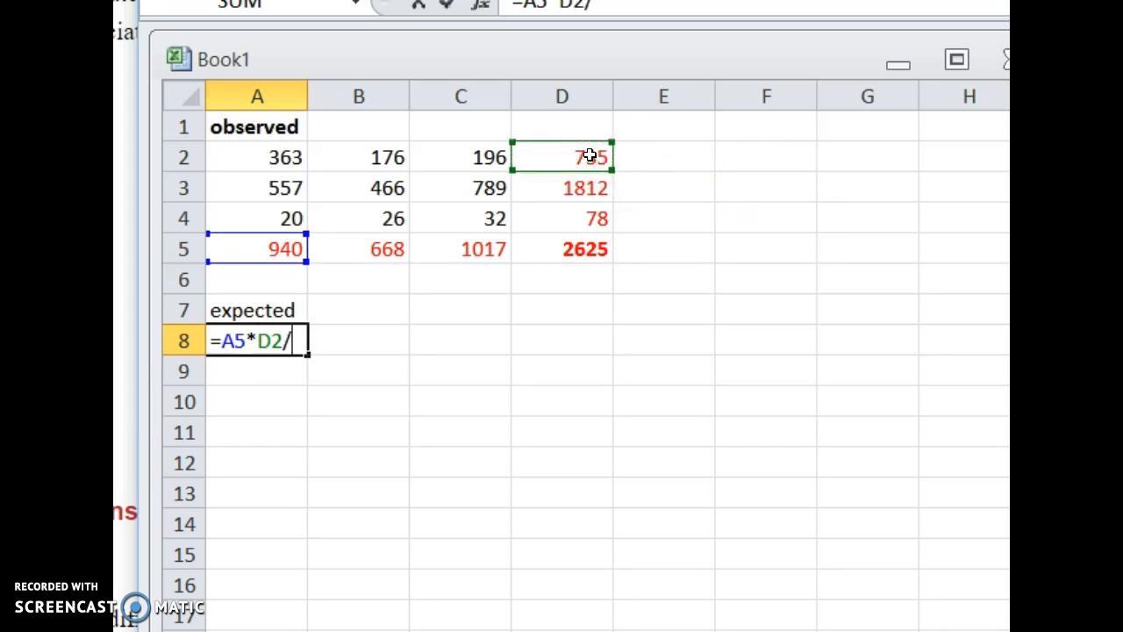
left_click(572, 250)
key("Return")
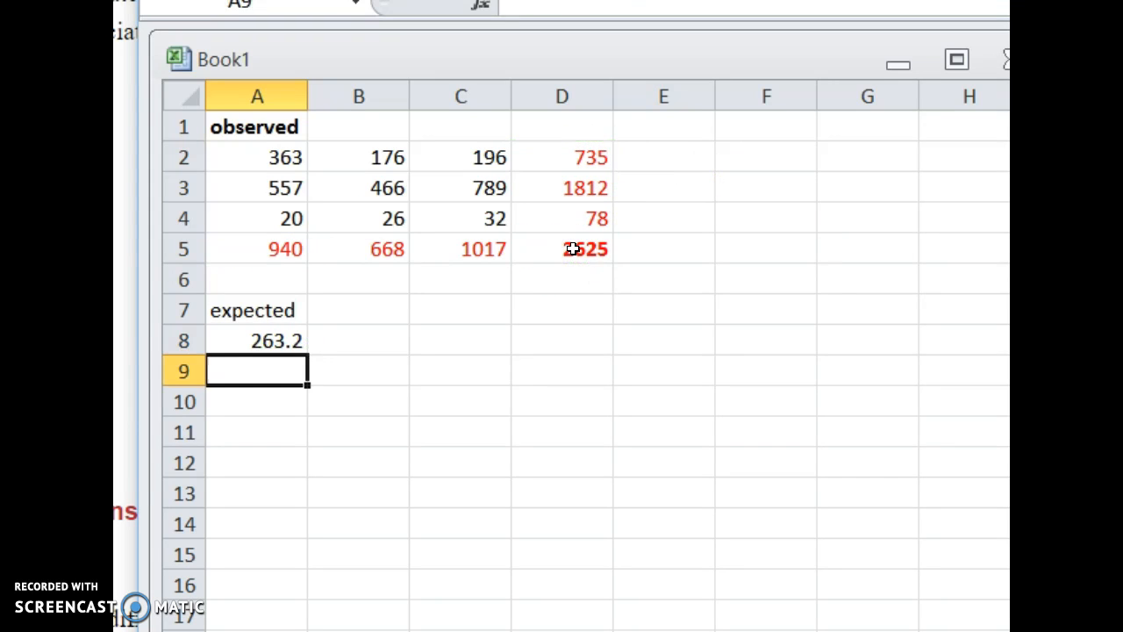
Calculate the second expected count of the first column in A9 with =A5*D3/D5.
type("=")
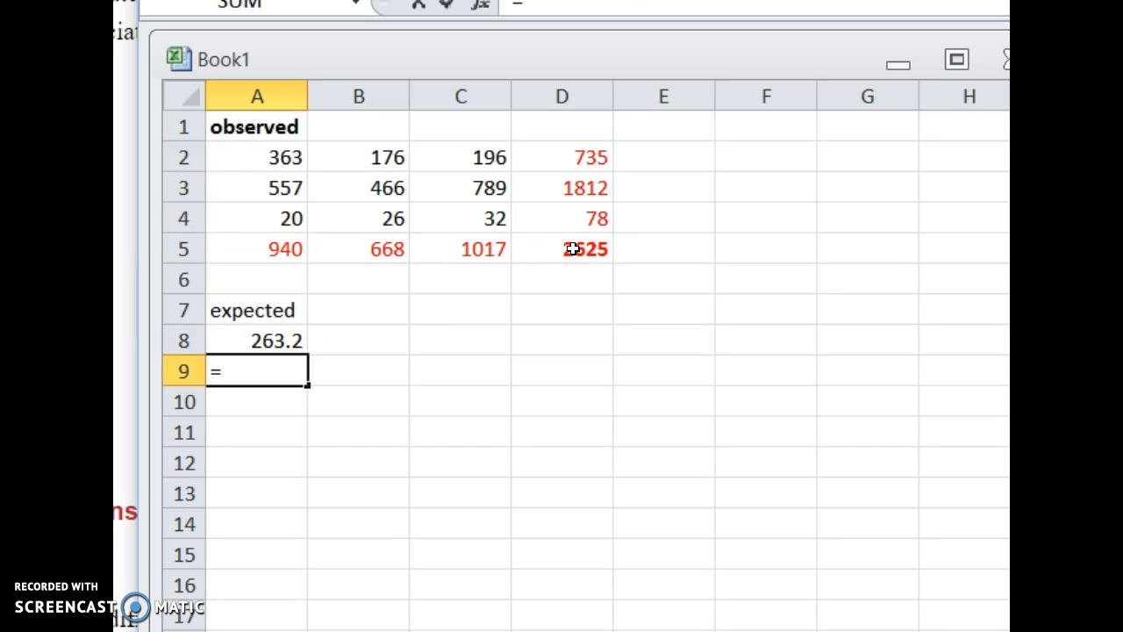
left_click(231, 190)
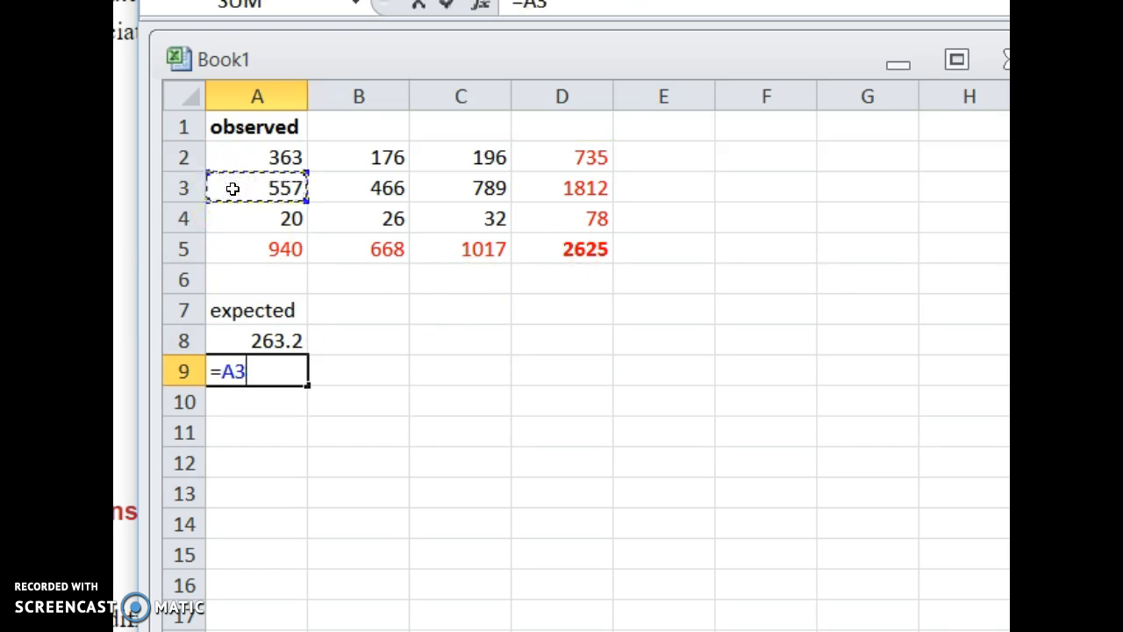
left_click(249, 251)
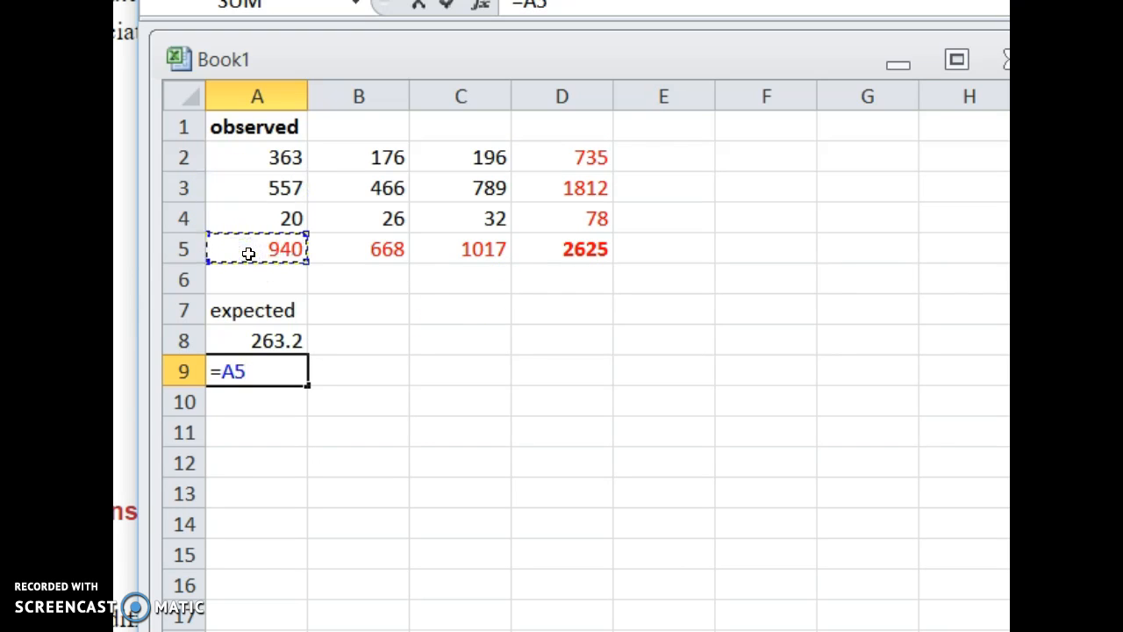
type("*")
left_click(579, 194)
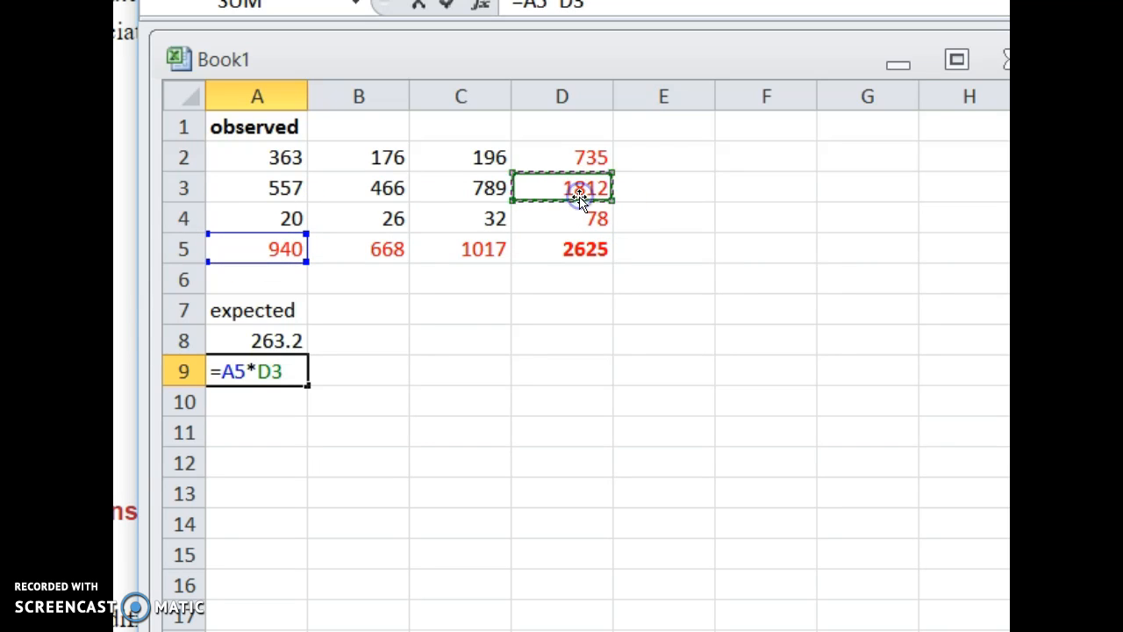
type("/")
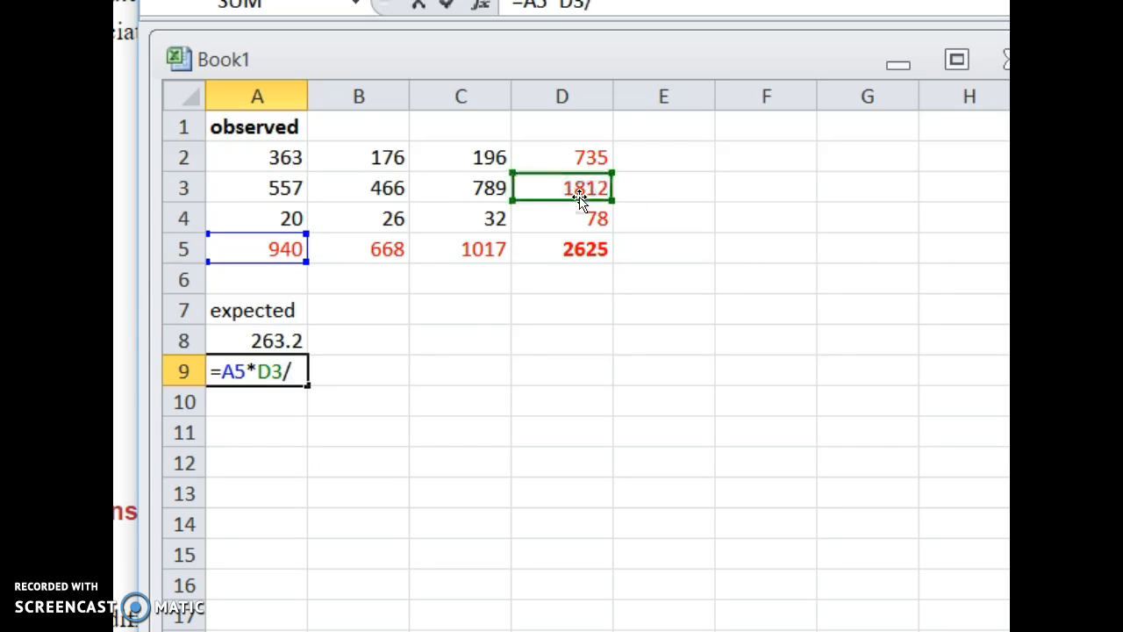
left_click(564, 248)
key("Return")
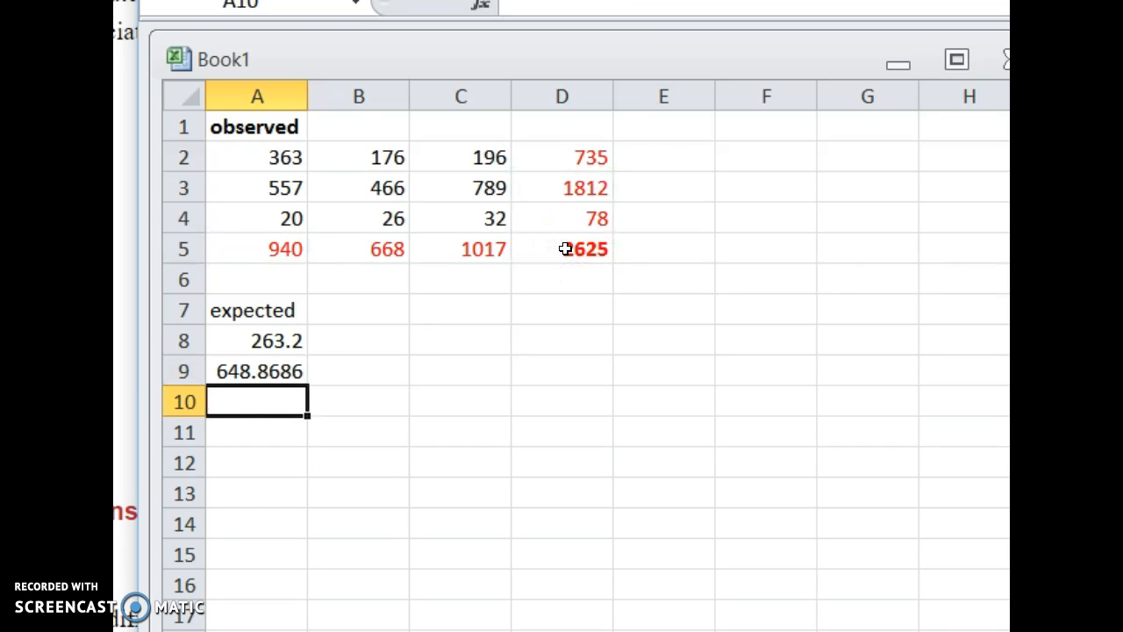
Calculate the third expected count of the first column in A10 with =A5*D4/D5.
type("=")
left_click(253, 221)
left_click(256, 246)
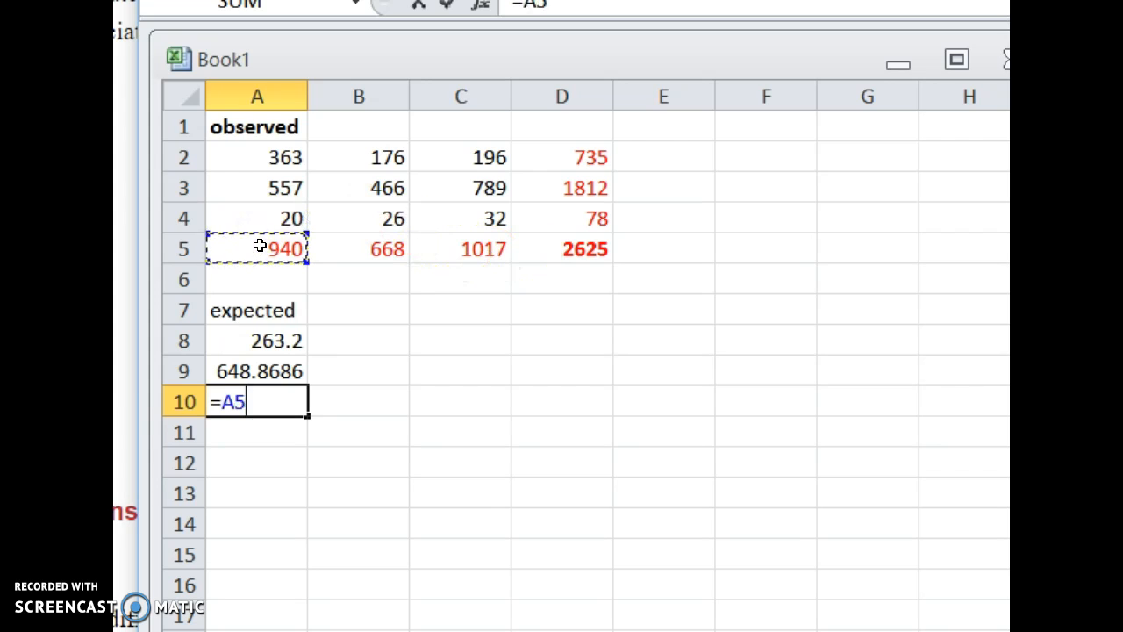
left_click(581, 221)
type("/")
left_click(579, 250)
key("Return")
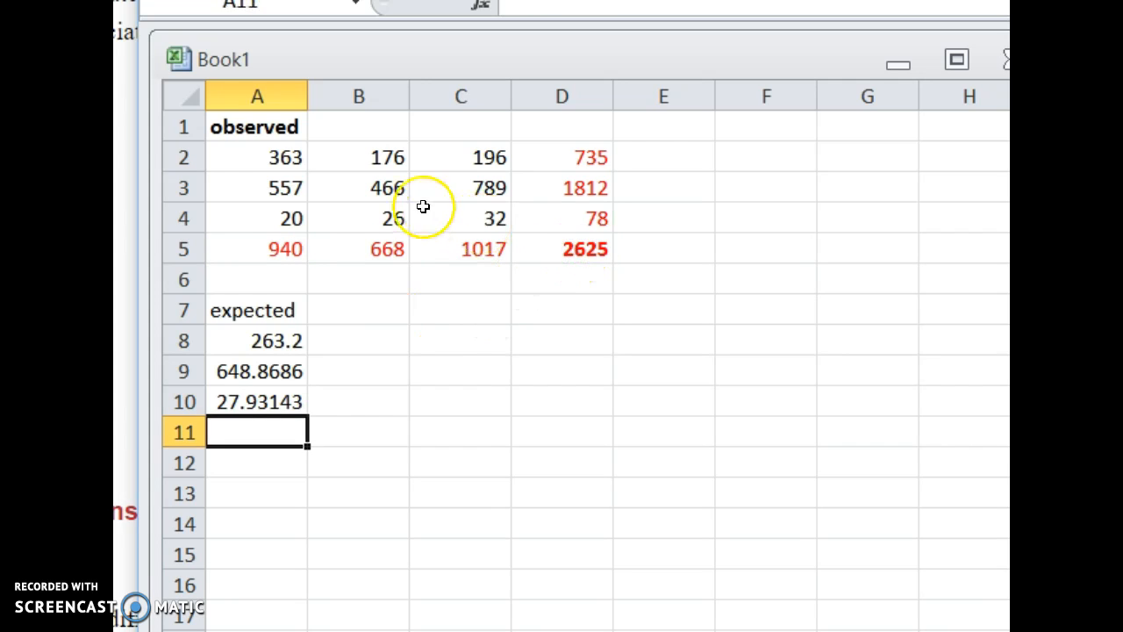
Make the expected heading in A7 bold.
left_click(239, 309)
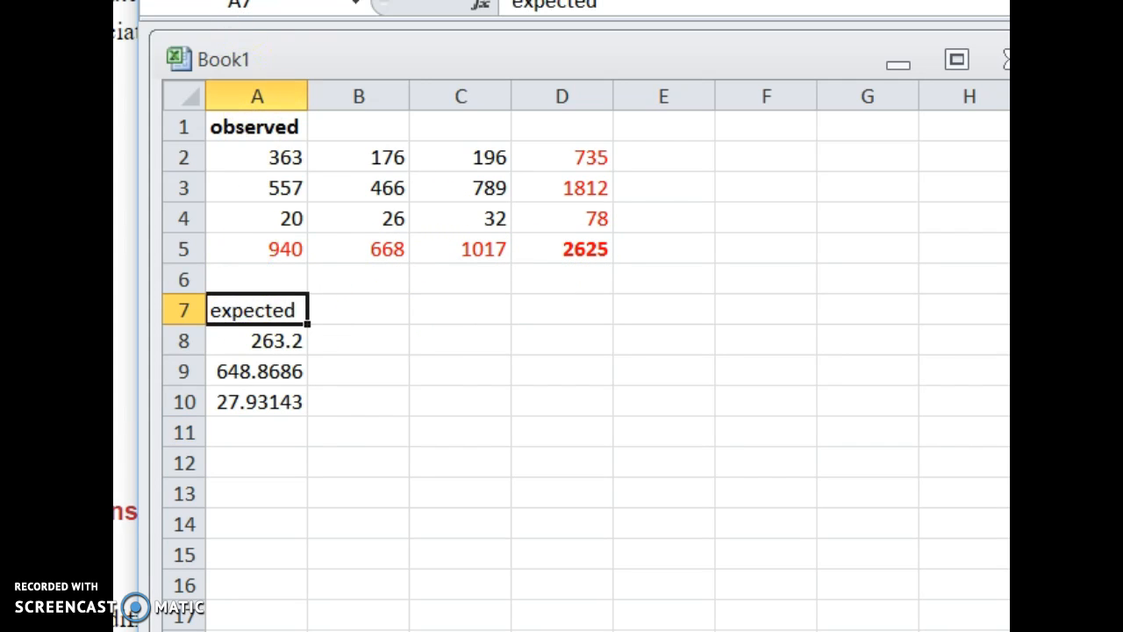
key("ctrl+b")
left_click(335, 306)
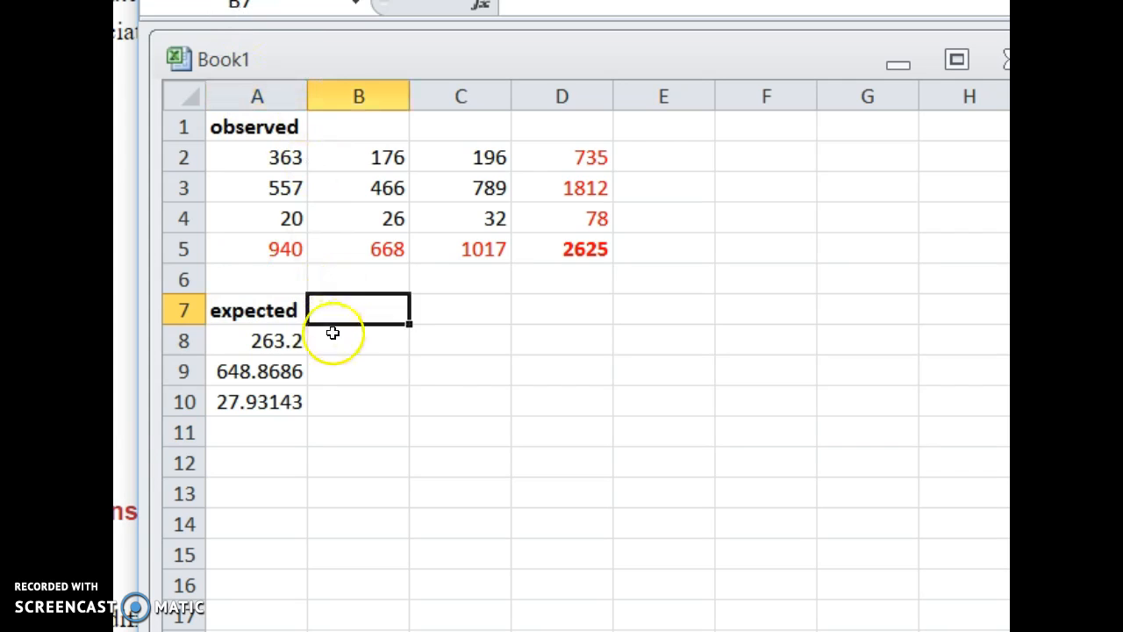
Calculate the second column's expected counts in B8 with =B5*D2/D5 and in B9 with =B5*D3/D5.
left_click(335, 336)
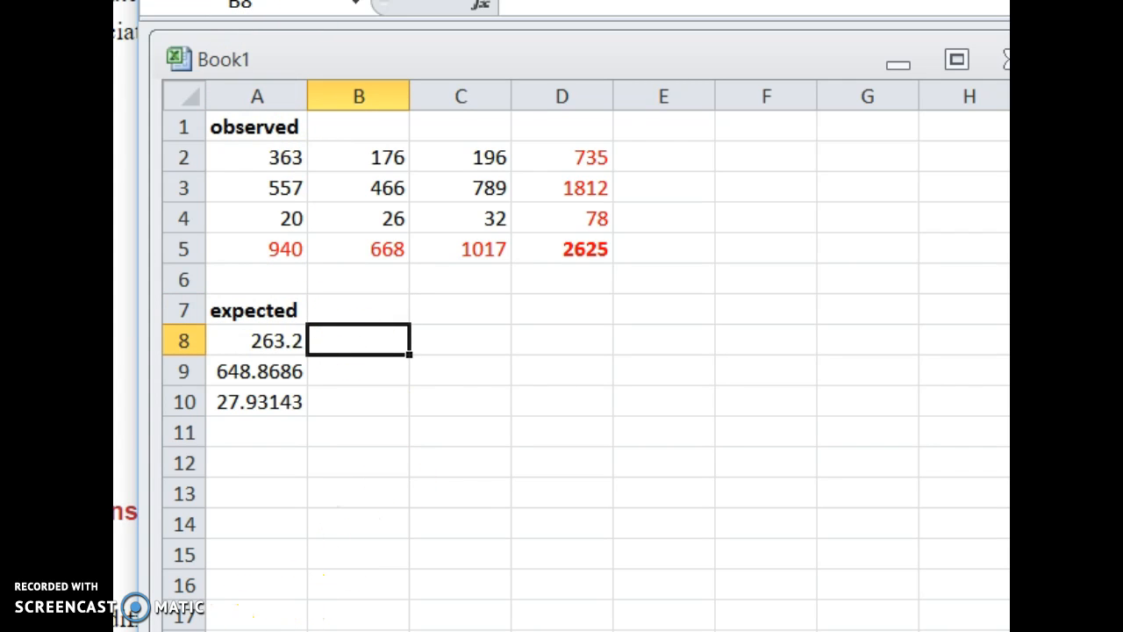
type("=")
left_click(371, 251)
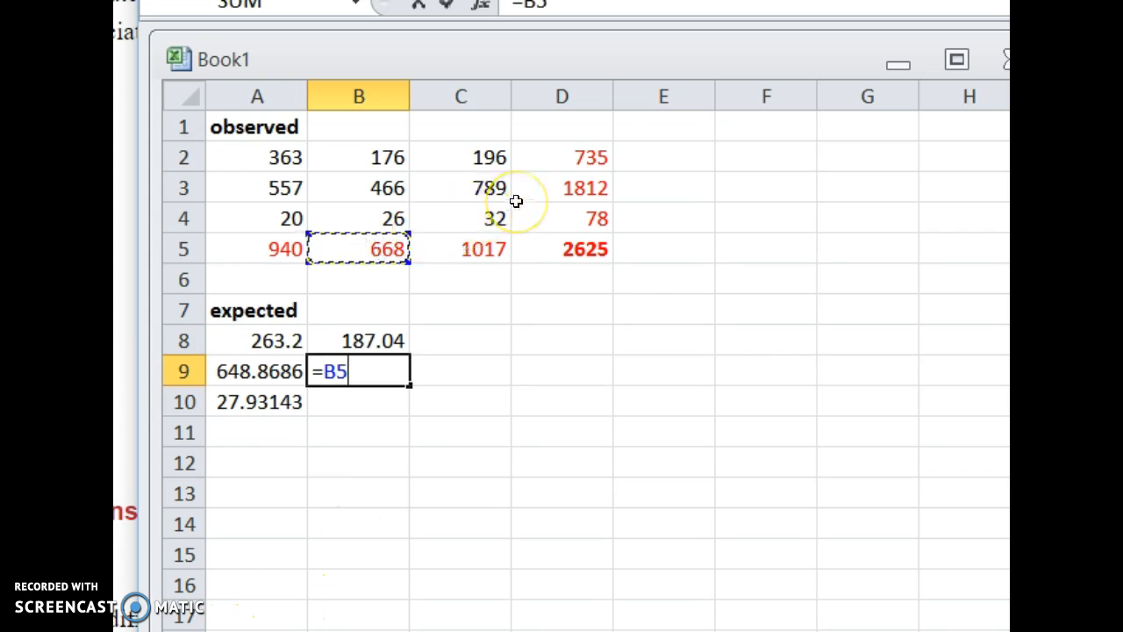
type("*")
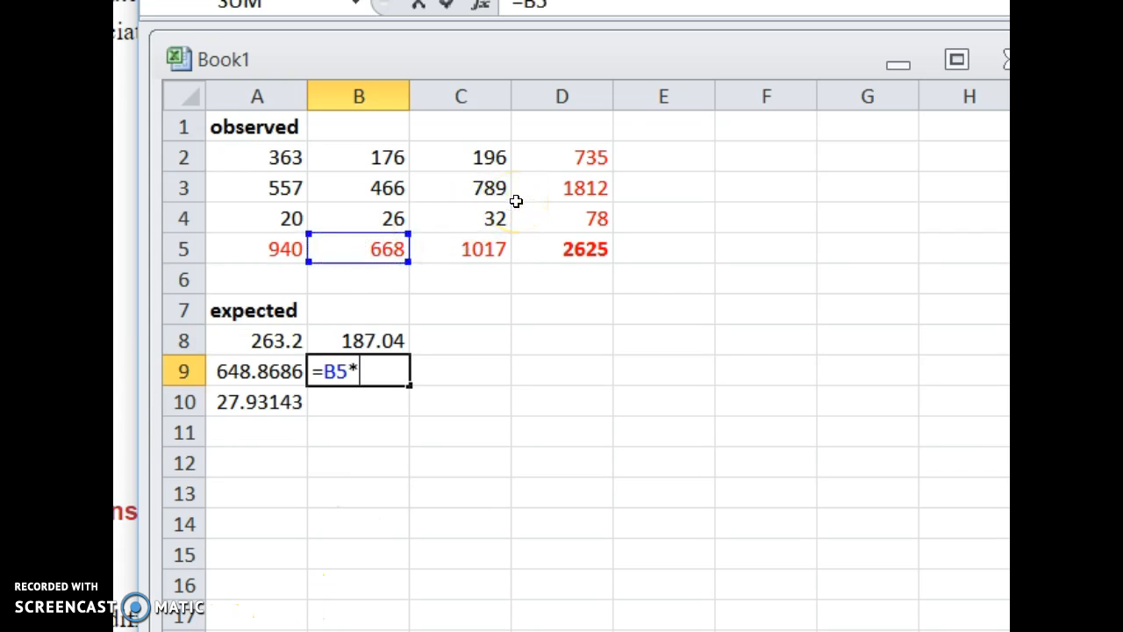
left_click(586, 193)
type("/")
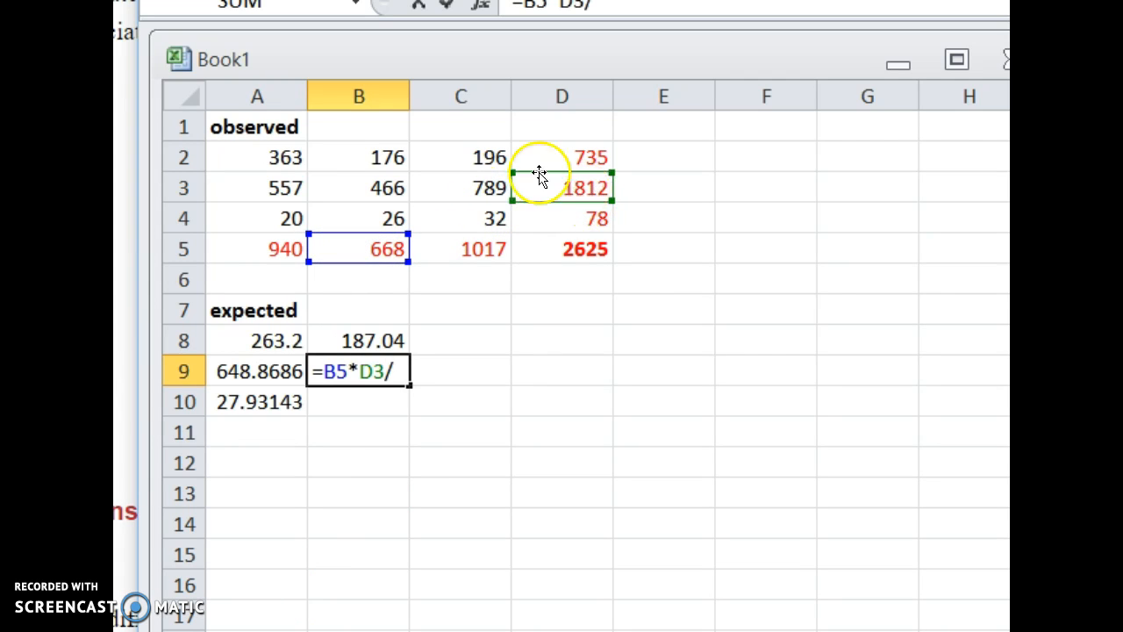
left_click(560, 256)
key("Return")
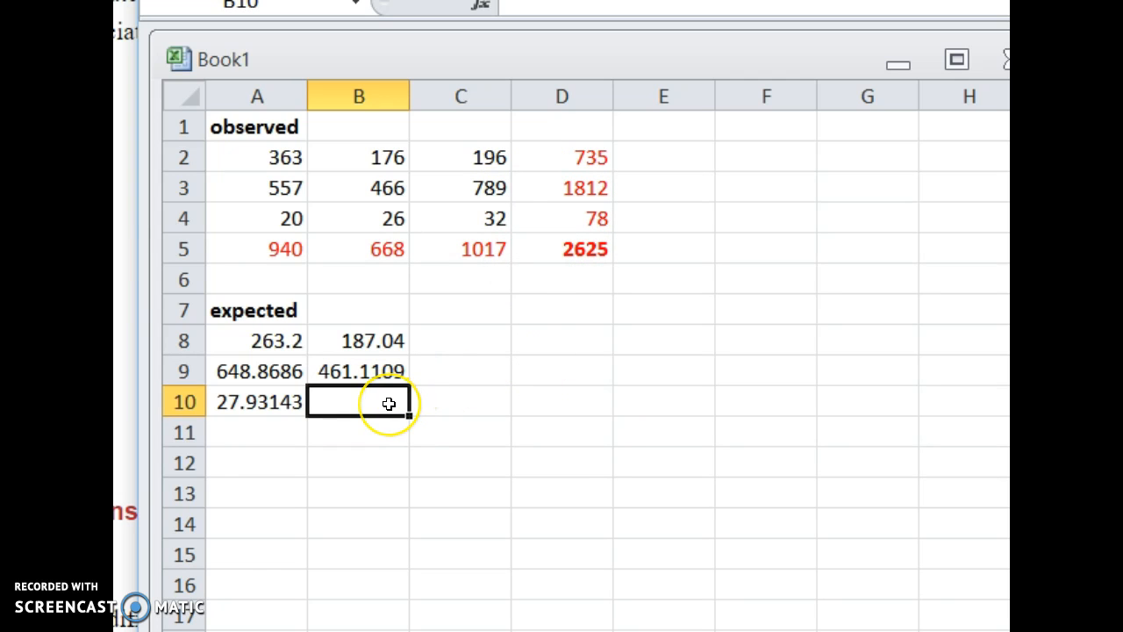
Calculate the last expected count of the second column in B10 by subtraction with =B5-B8-B9.
type("=")
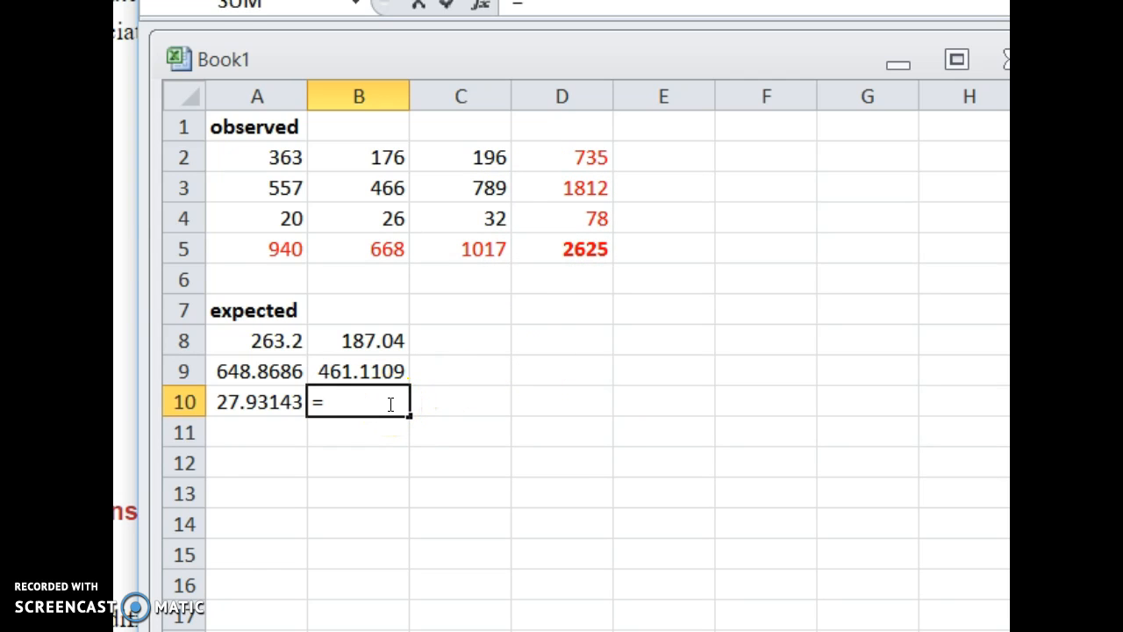
left_click(361, 244)
type("-")
left_click(373, 339)
type("-")
left_click(359, 371)
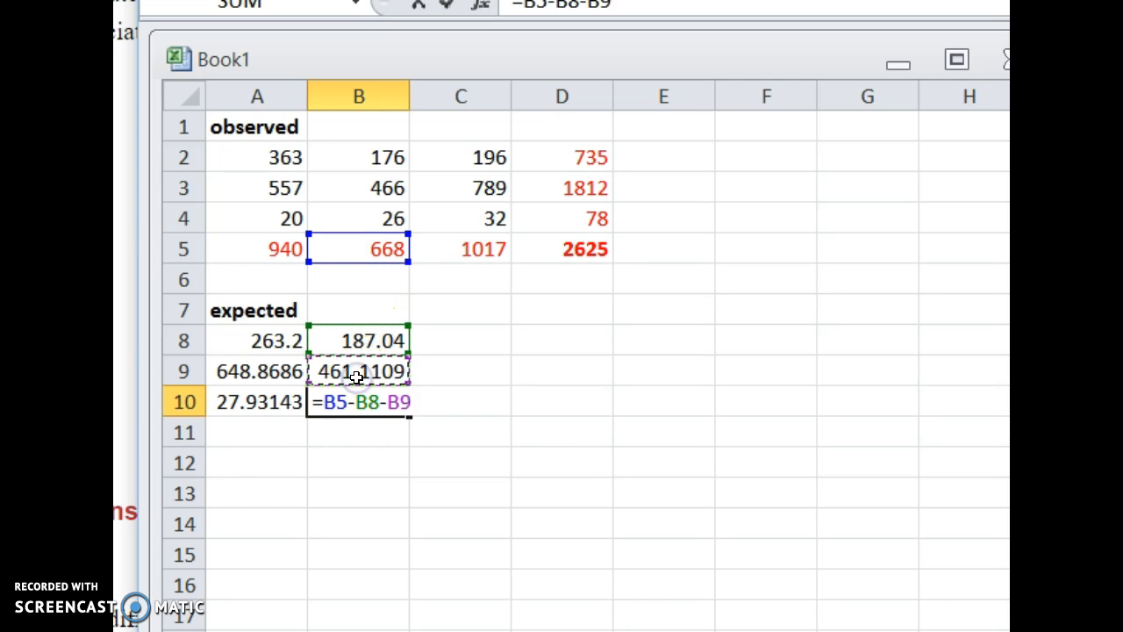
key("Return")
Calculate the third column's first expected count in C8 with =D2-A8-B8 and fill the formula down to C10.
left_click(442, 348)
type("=")
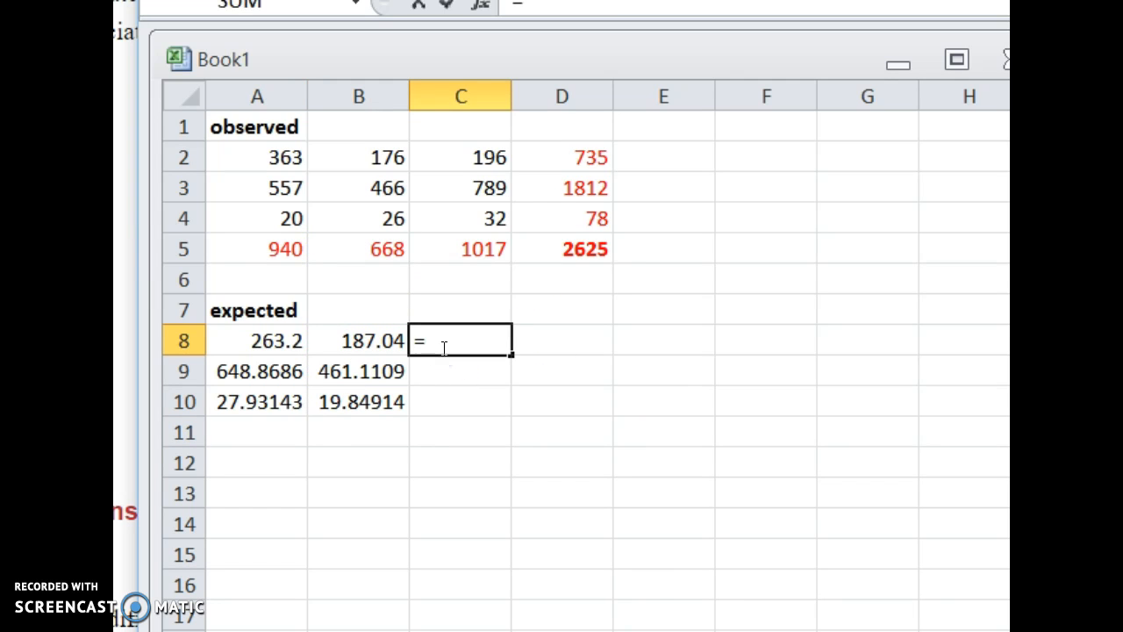
left_click(581, 155)
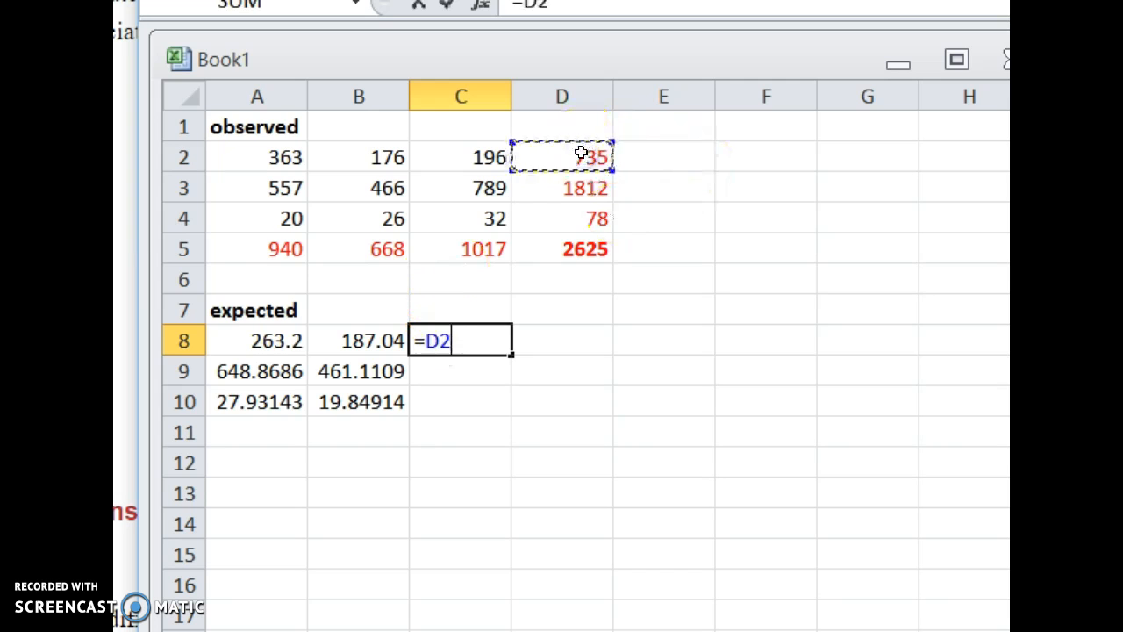
type("-")
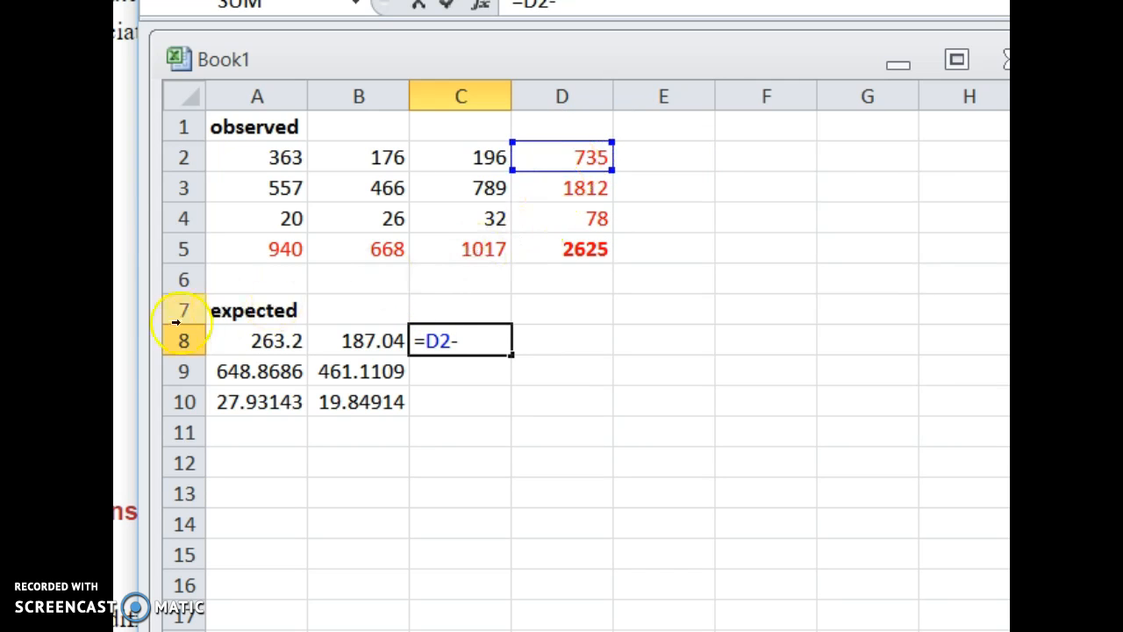
left_click(262, 341)
type("-")
left_click(379, 342)
key("Return")
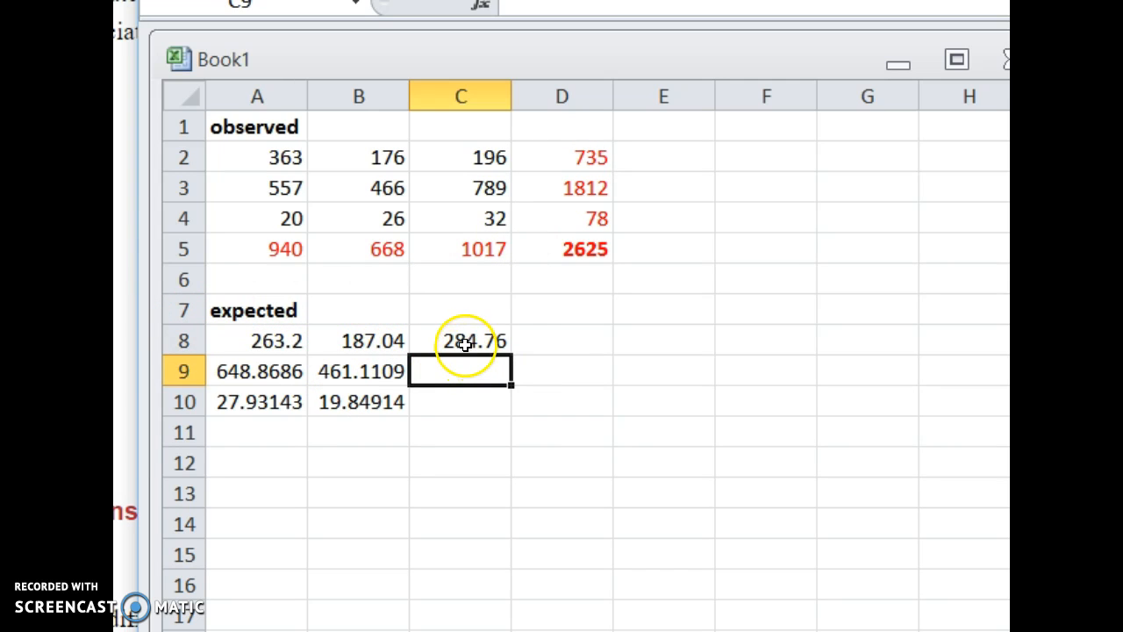
left_click(468, 342)
left_click_drag(511, 355, 512, 414)
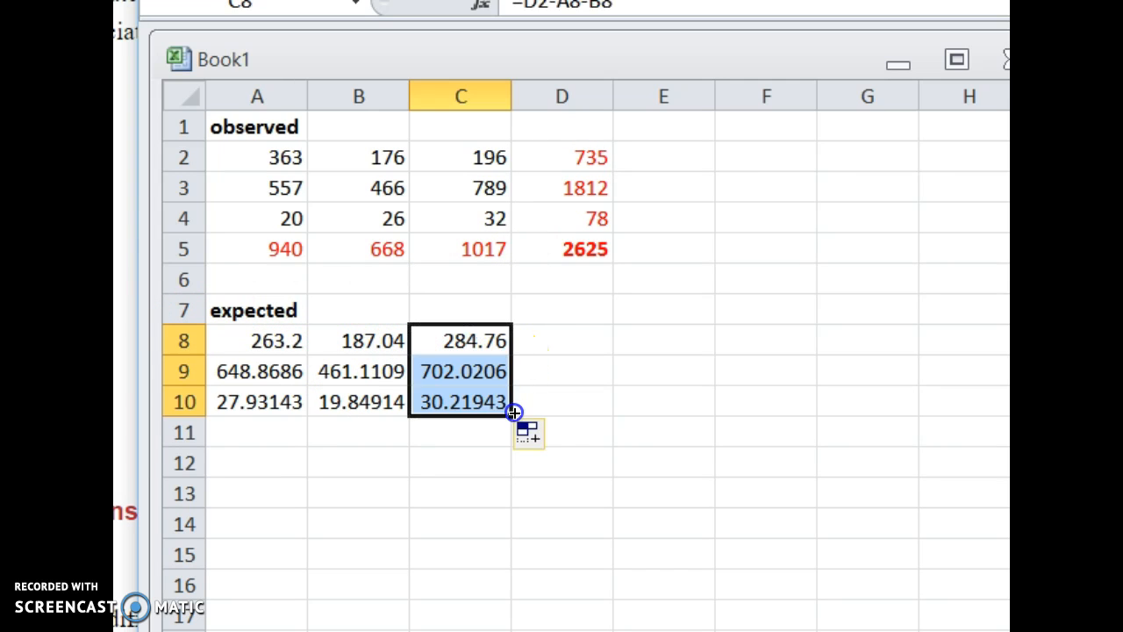
Enter the heading (o-e)^2/e in A12 below the expected table and make it bold.
left_click(477, 465)
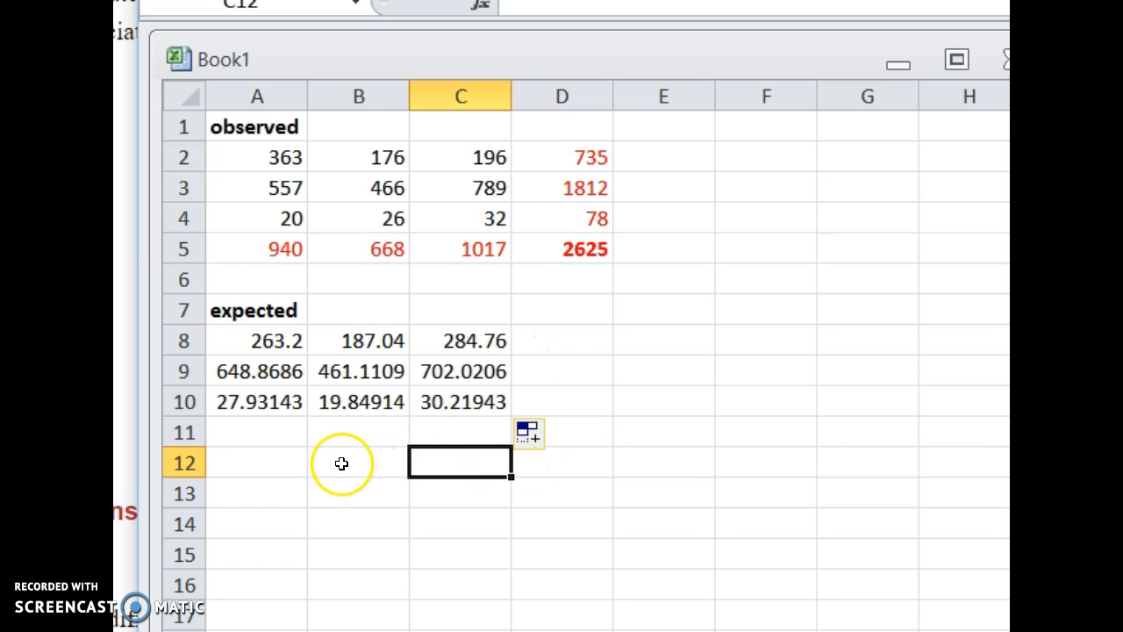
left_click(246, 465)
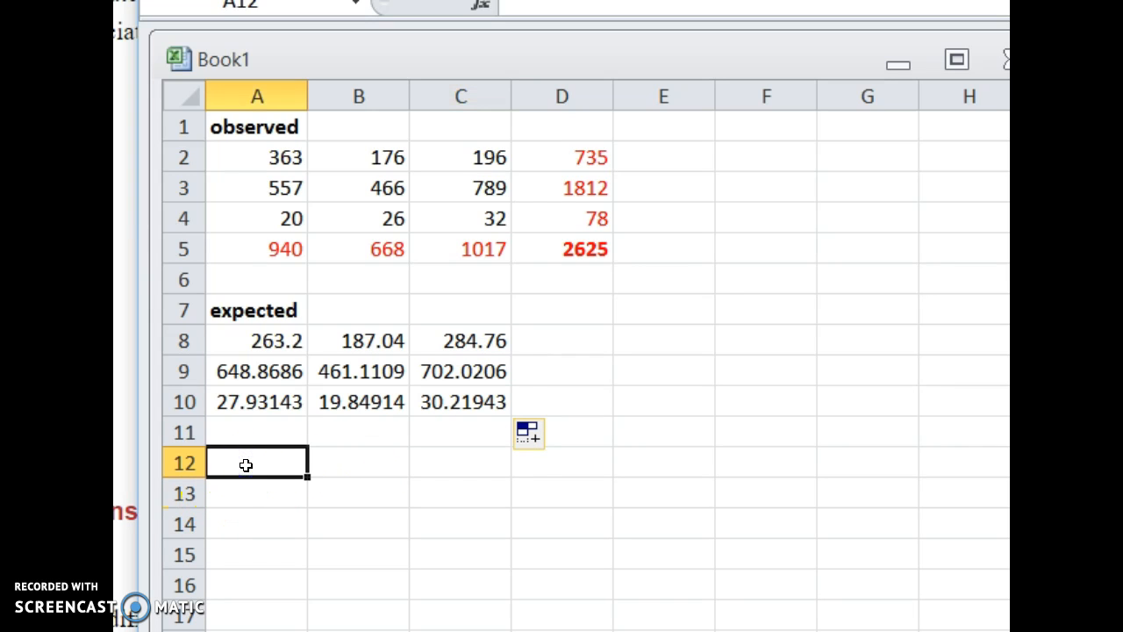
type("(o-e)^2/e")
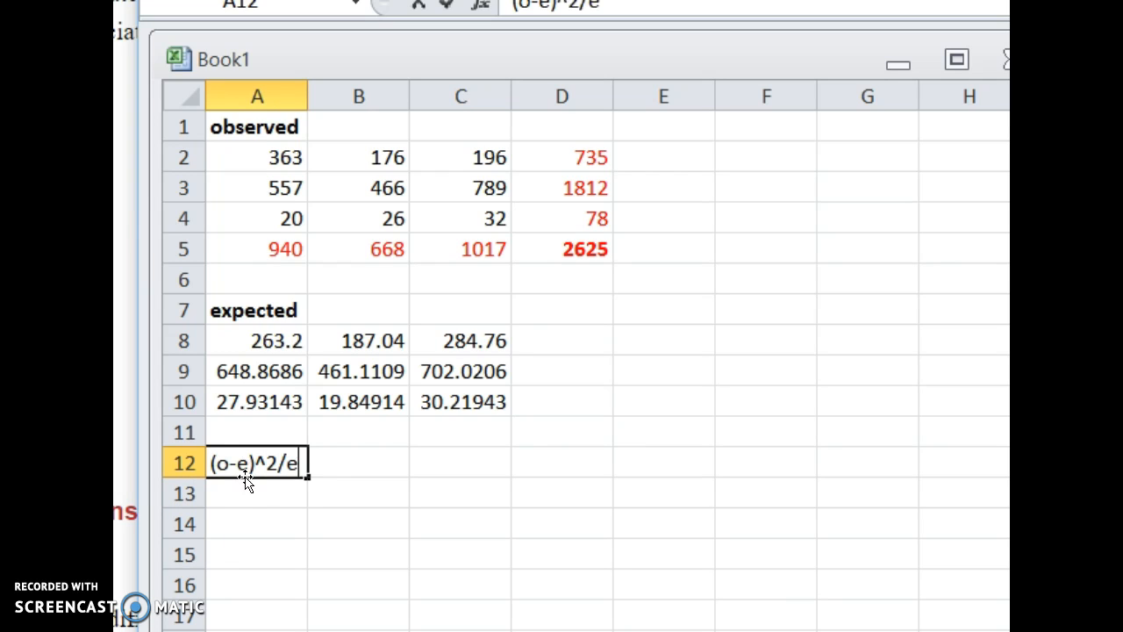
left_click(232, 488)
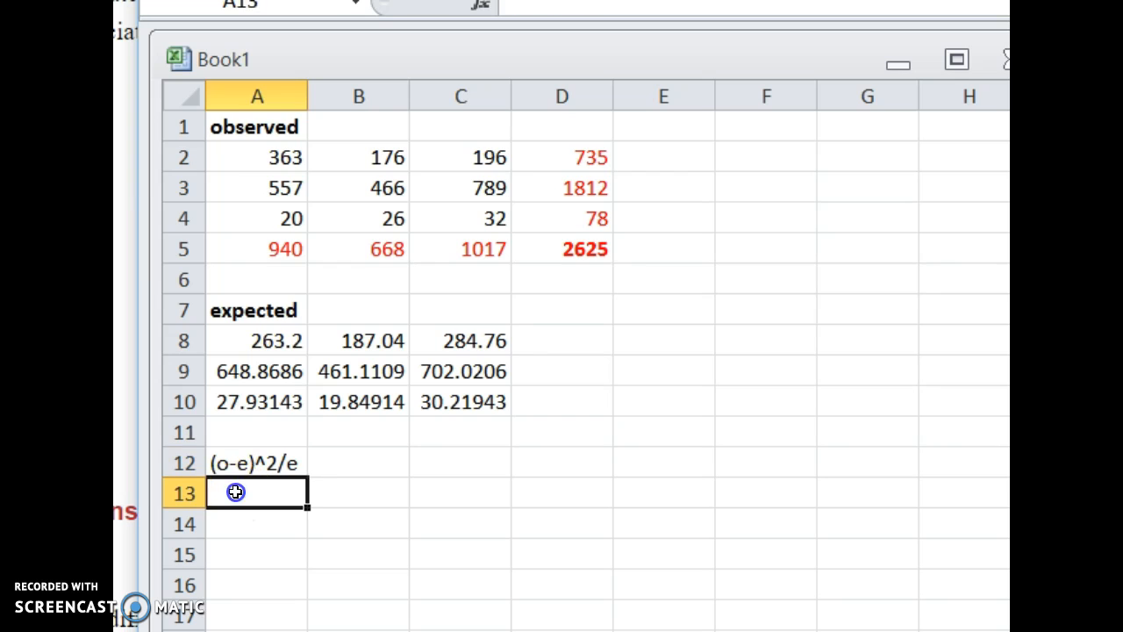
left_click(241, 463)
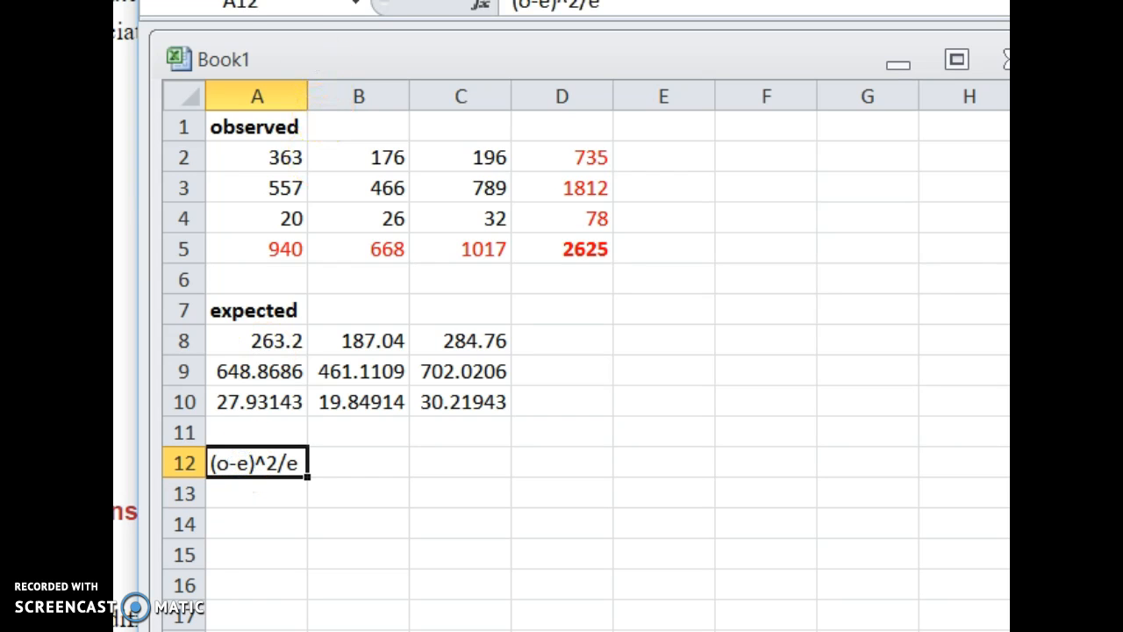
key("ctrl+b")
Calculate the first chi-square contribution in A13 with =(A2-A8)^2/A8 and fill the formula across and down to C15.
left_click(254, 488)
type("=")
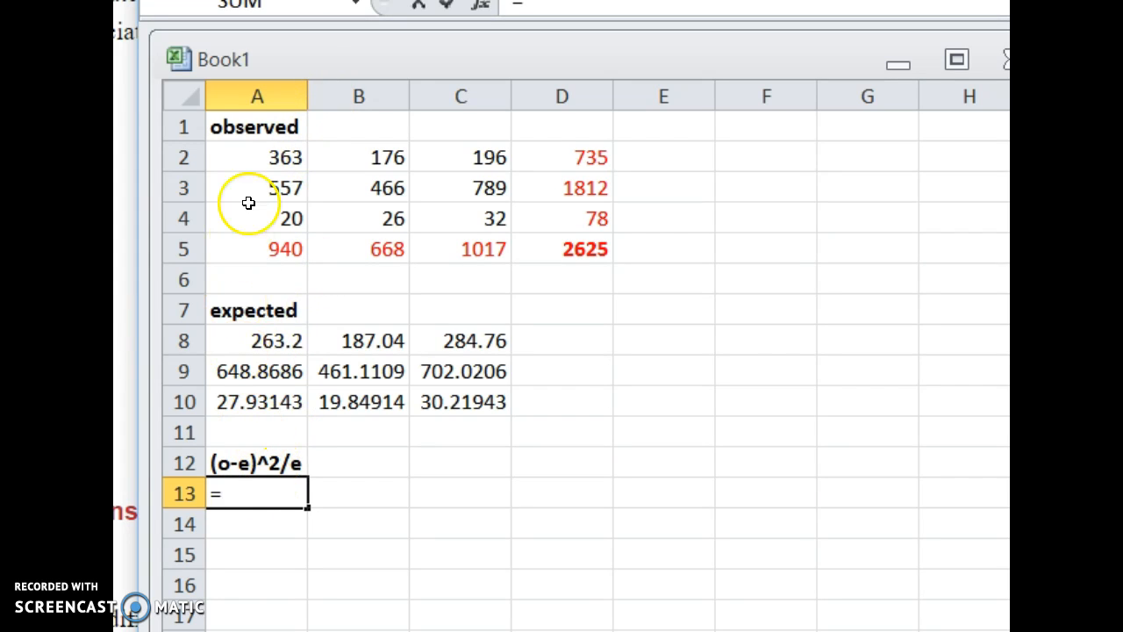
type("(")
left_click(254, 162)
type("-")
left_click(257, 340)
type(")")
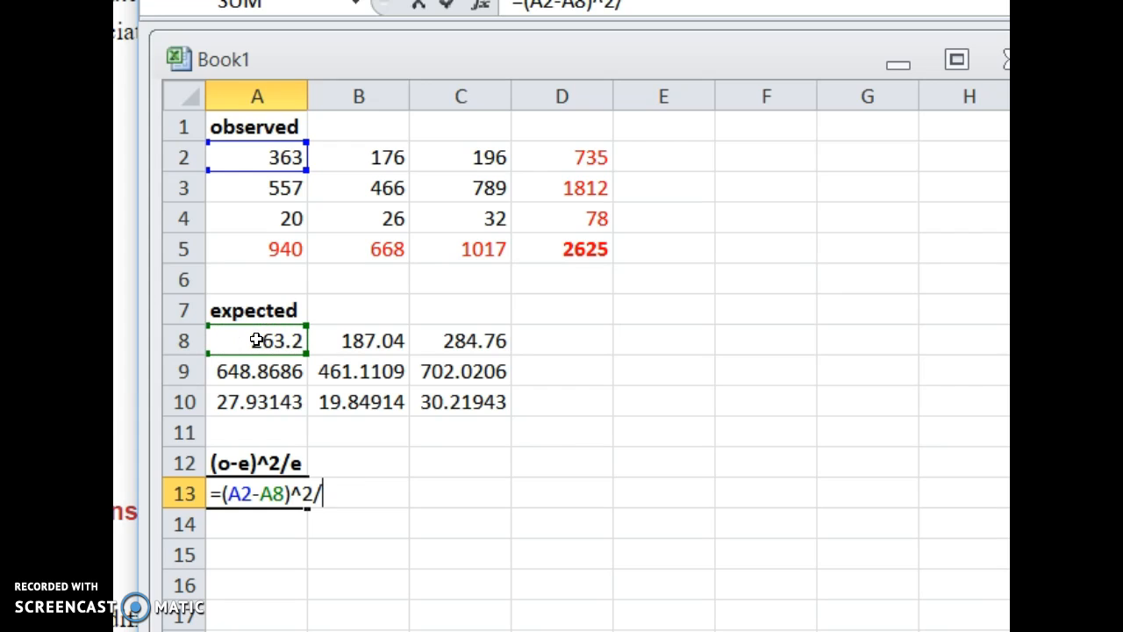
type("^2/")
left_click(256, 340)
key("Return")
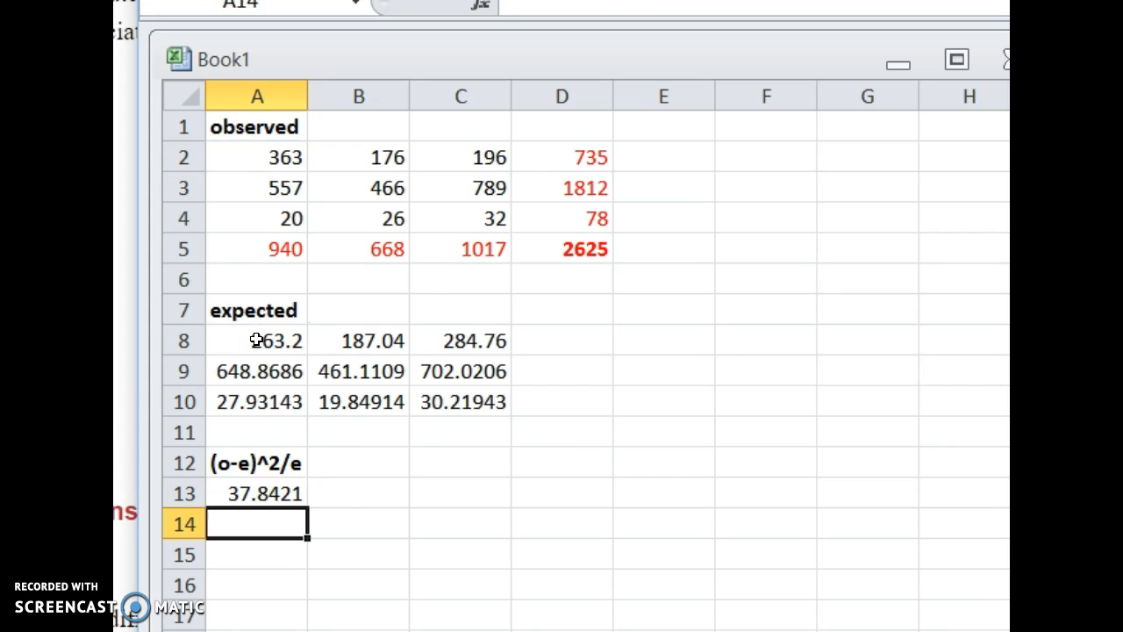
left_click(257, 501)
left_click_drag(310, 511, 509, 575)
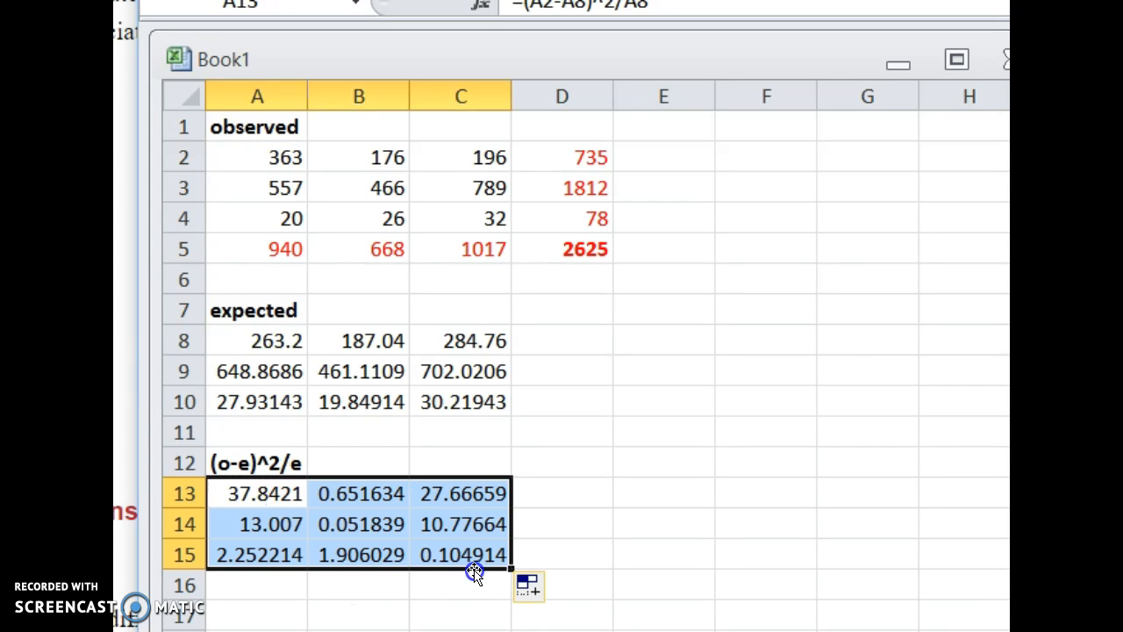
Total the contributions in D15 with =sum(A13:C15) and label the result with a bold chi-square heading in D14.
left_click(546, 557)
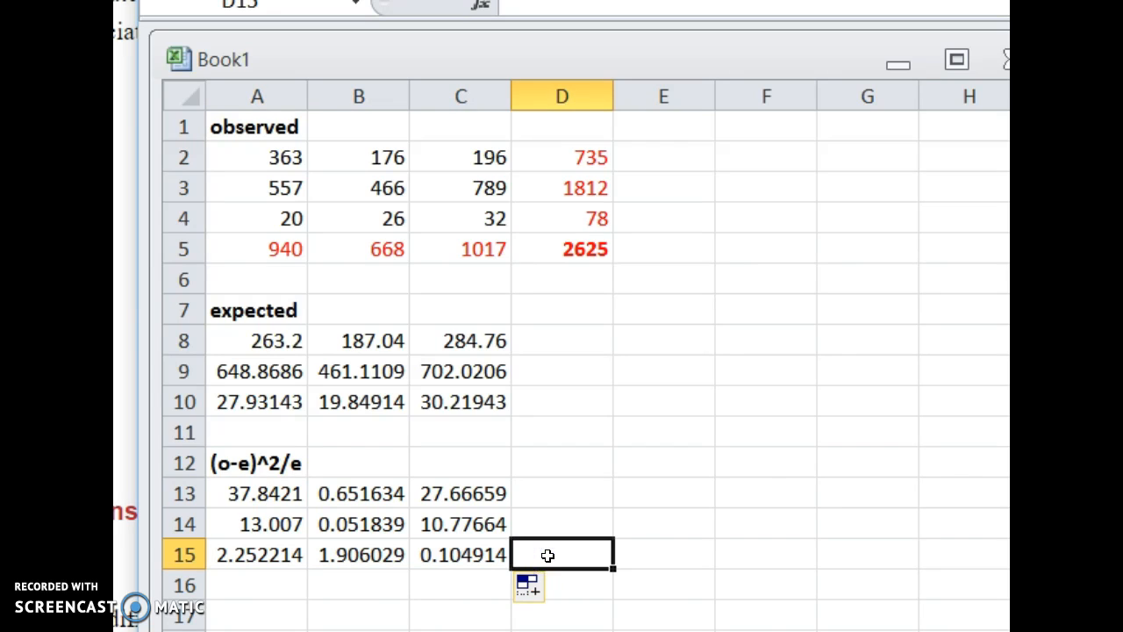
type("=sum(")
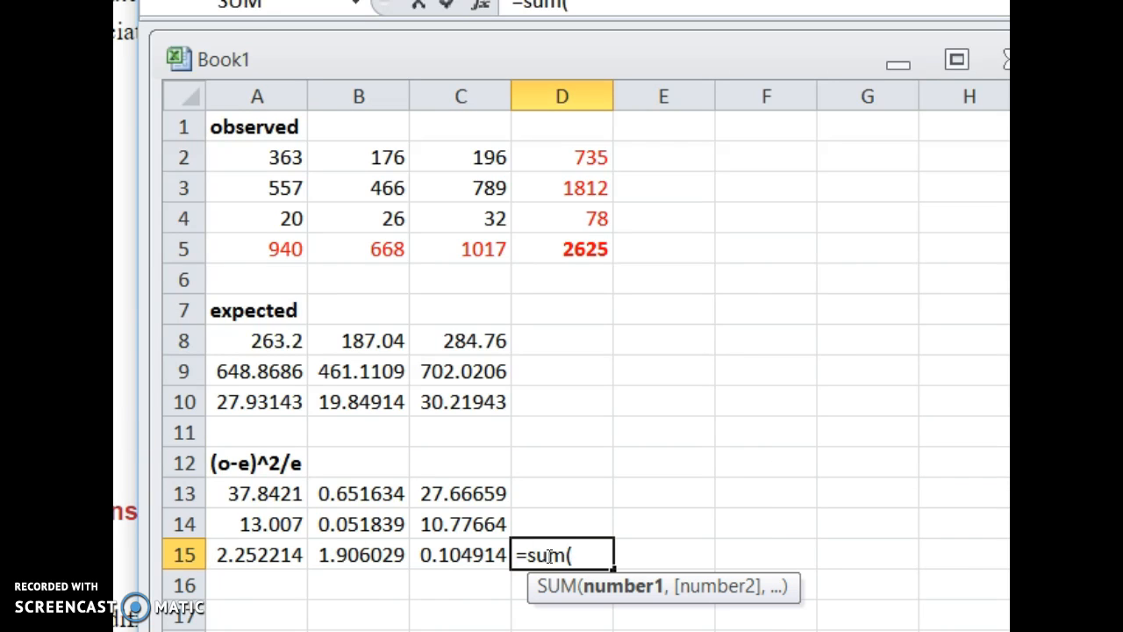
left_click_drag(264, 494, 478, 559)
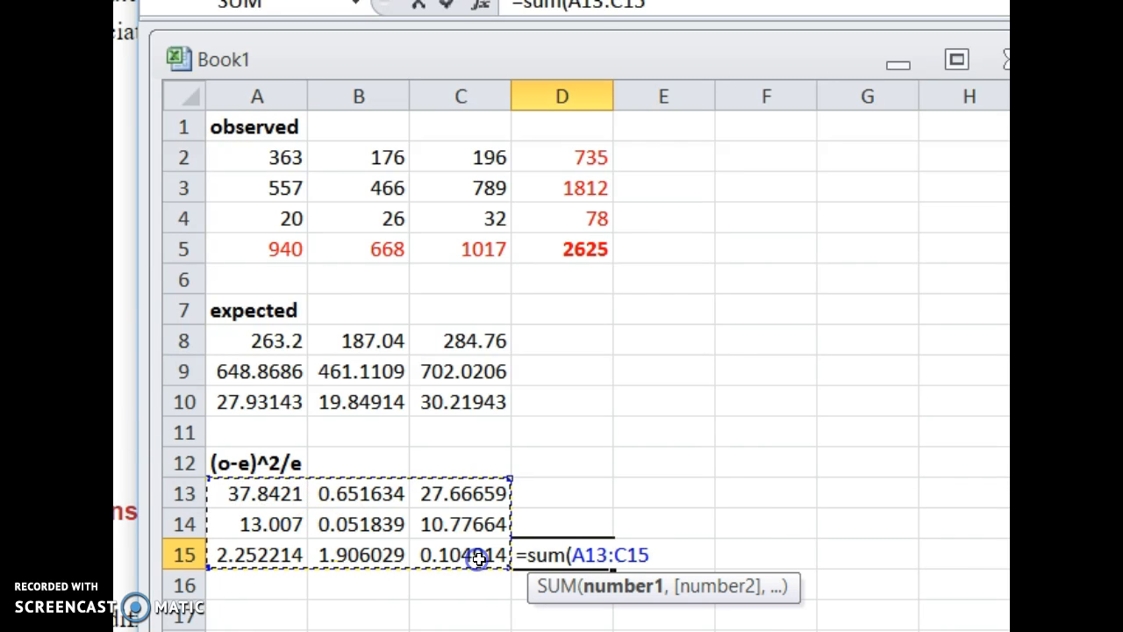
type(")")
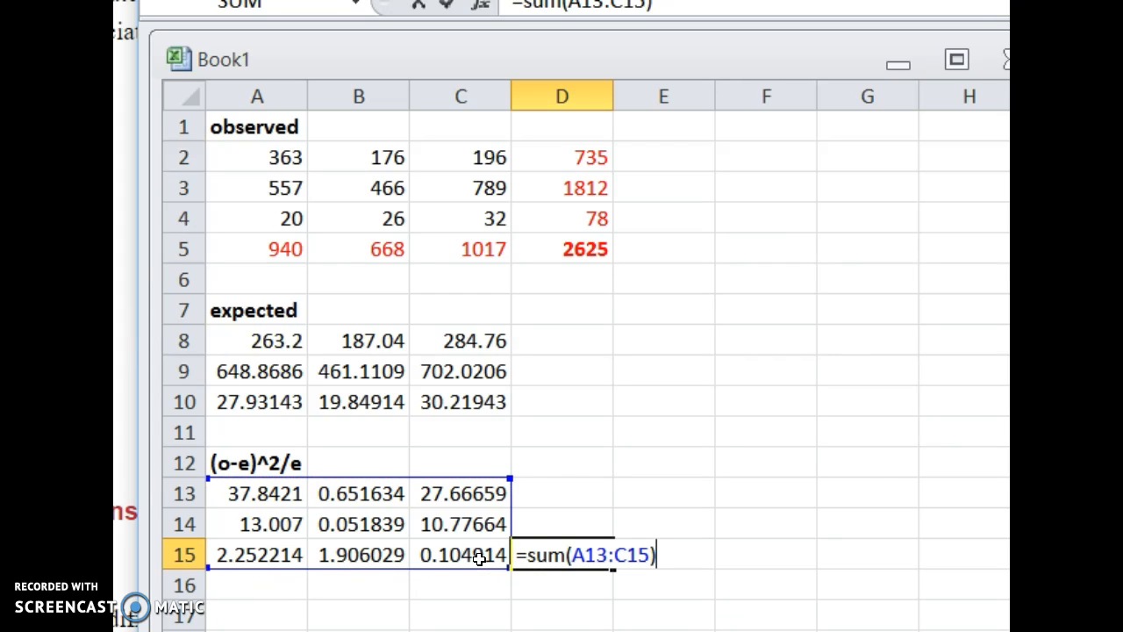
key("Return")
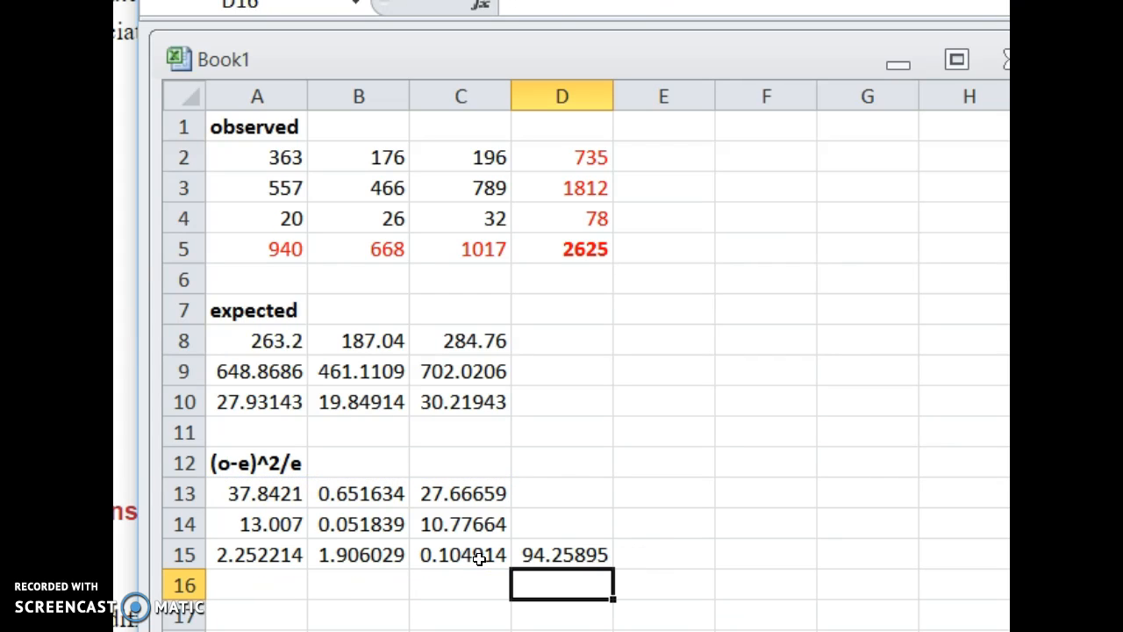
left_click(558, 527)
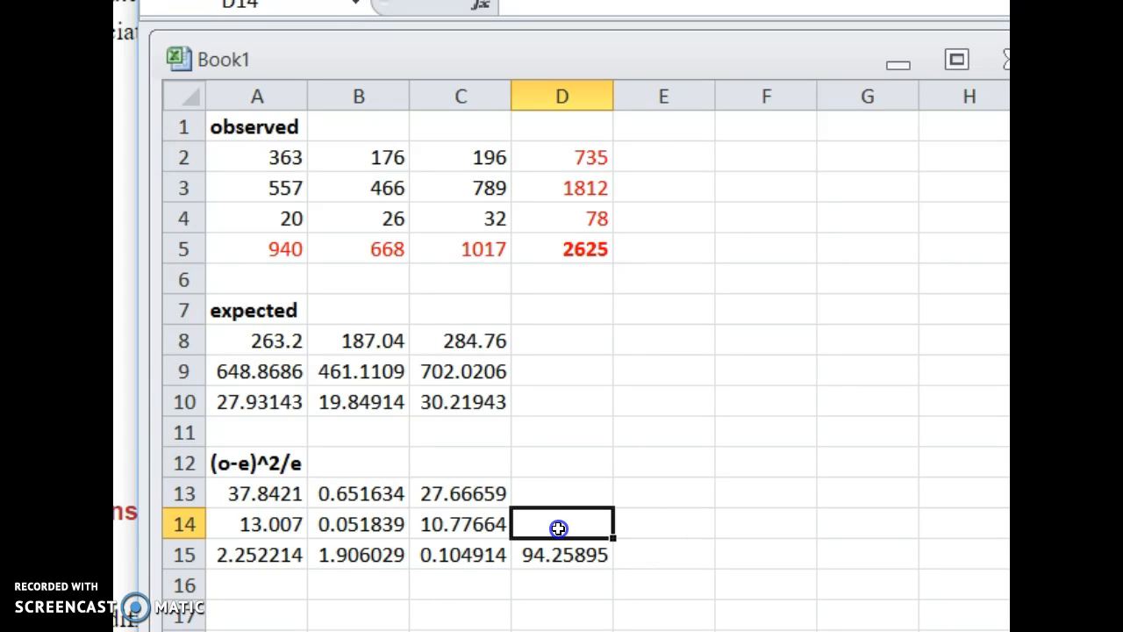
type("chi-square")
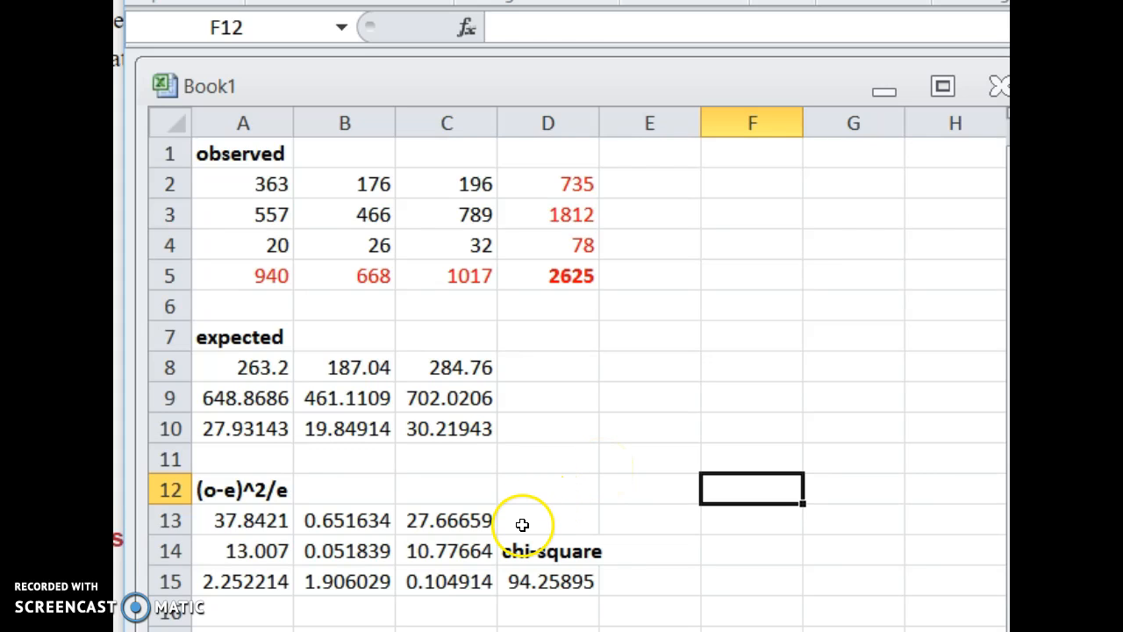
Examine the largest contributions in A13 and C13 and compare them with the matching categories in Table 7.27.
left_click(260, 520)
left_click(230, 518)
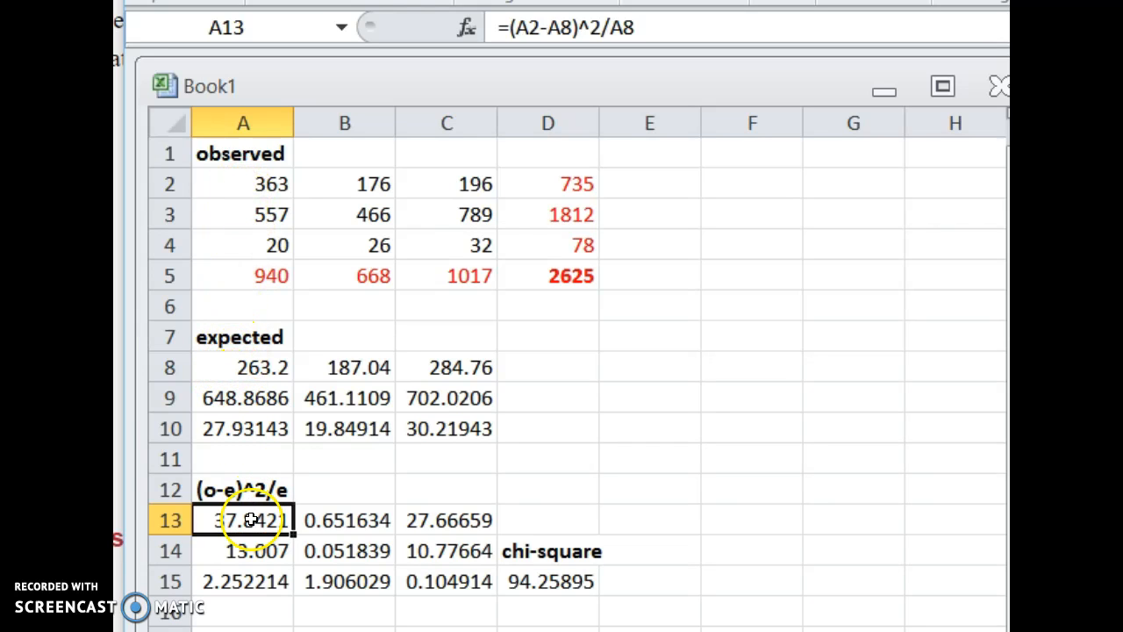
left_click(449, 520)
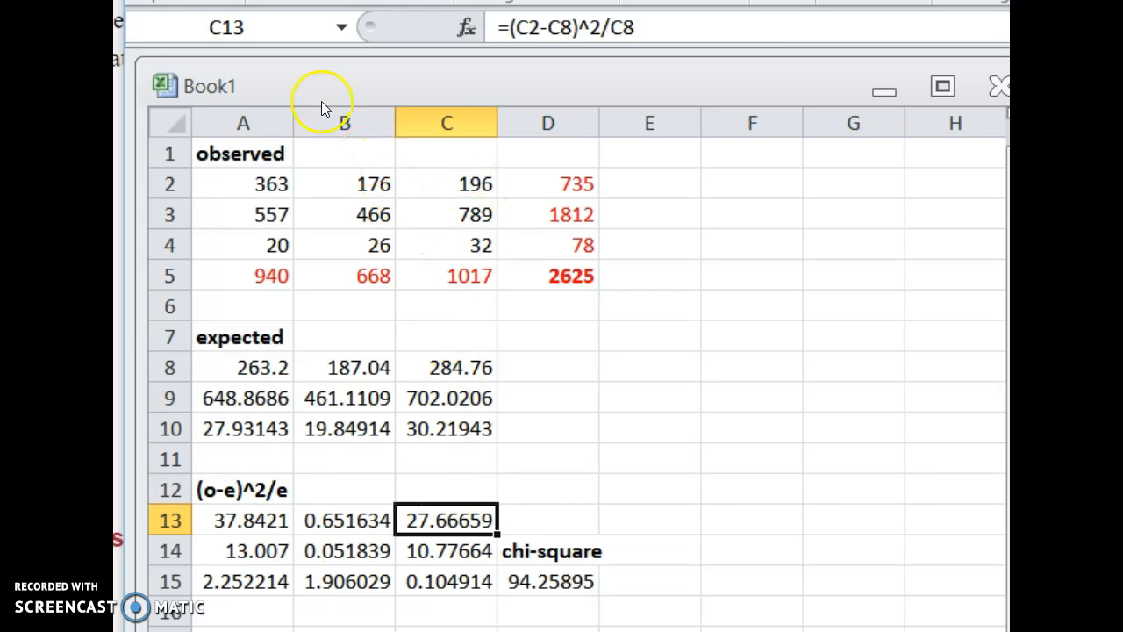
left_click_drag(351, 2, 1057, 0)
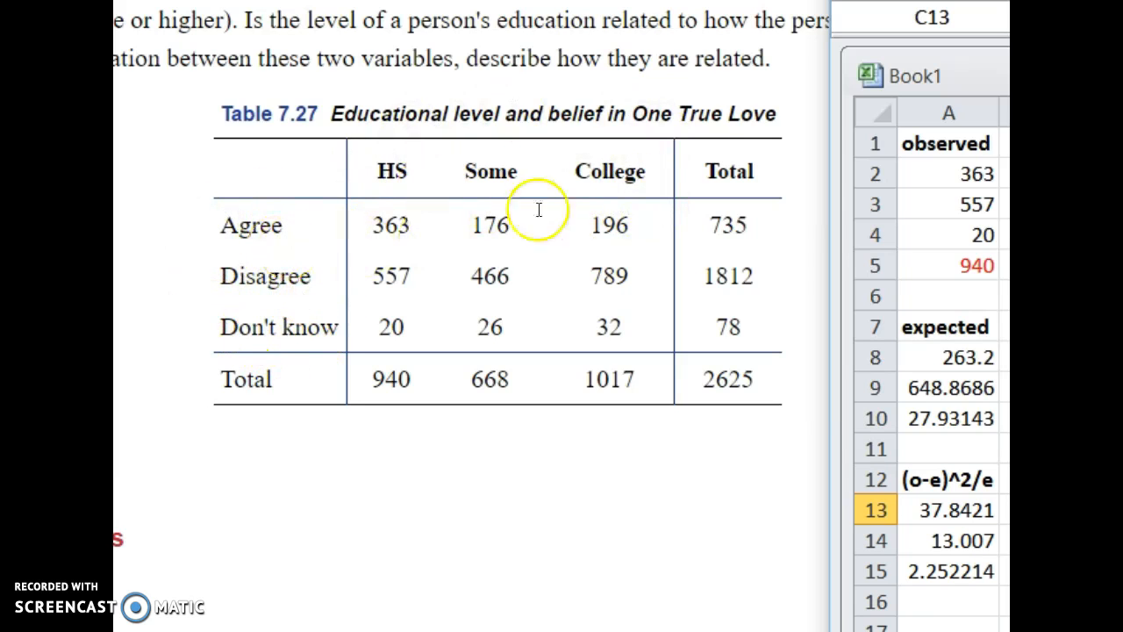
left_click_drag(1122, 1, 614, 2)
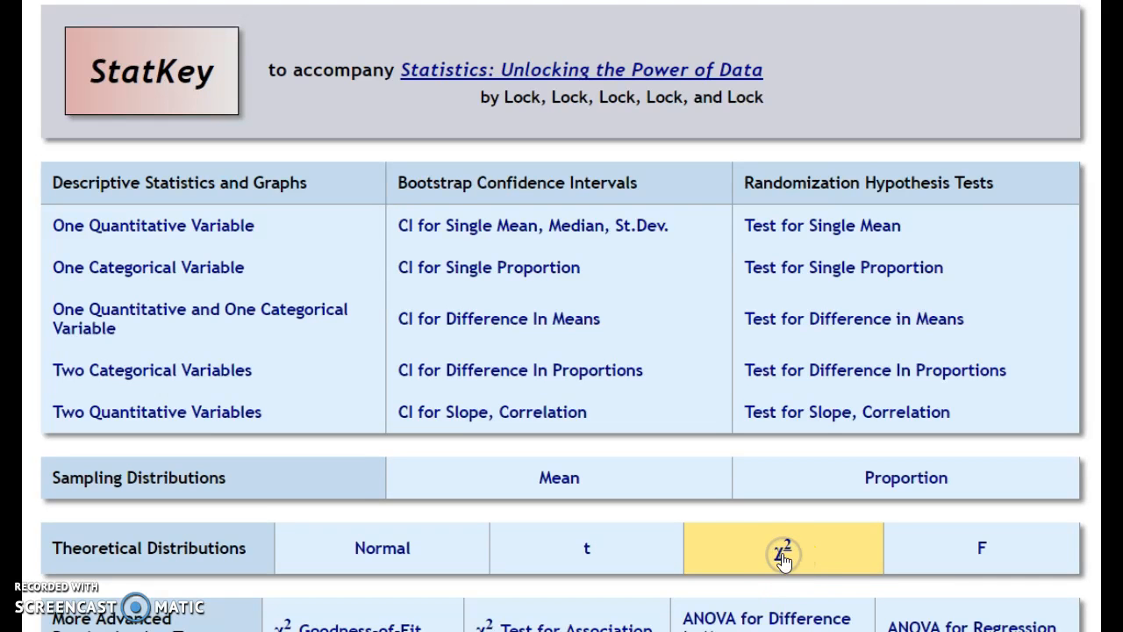
Open StatKey's theoretical chi-squared distribution with 4 degrees of freedom and enable its right tail.
left_click(782, 554)
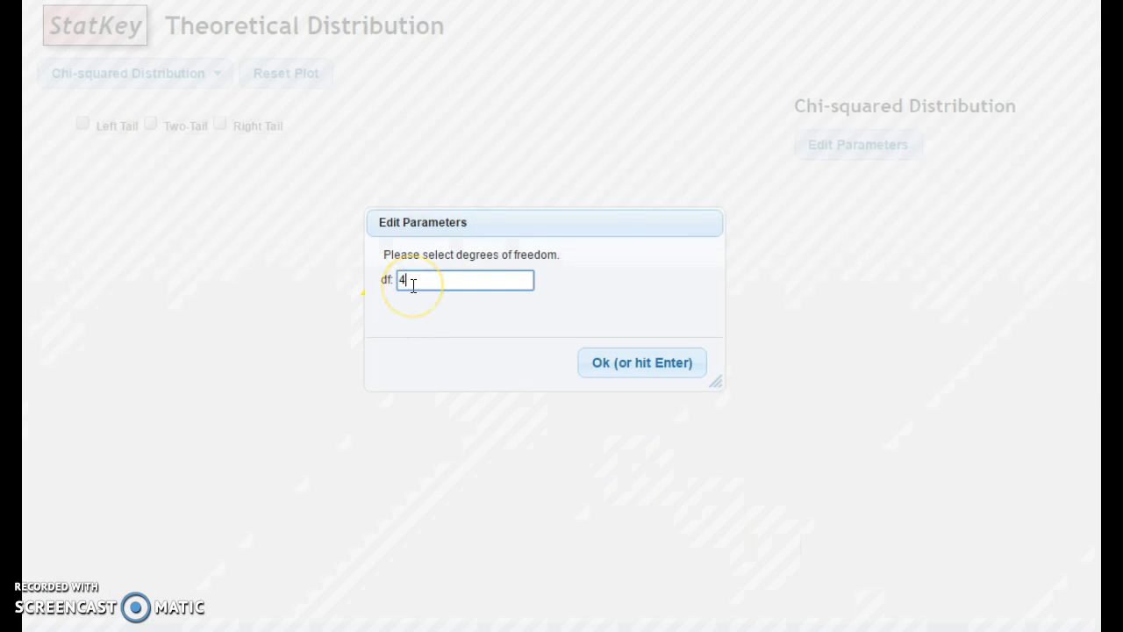
left_click(630, 355)
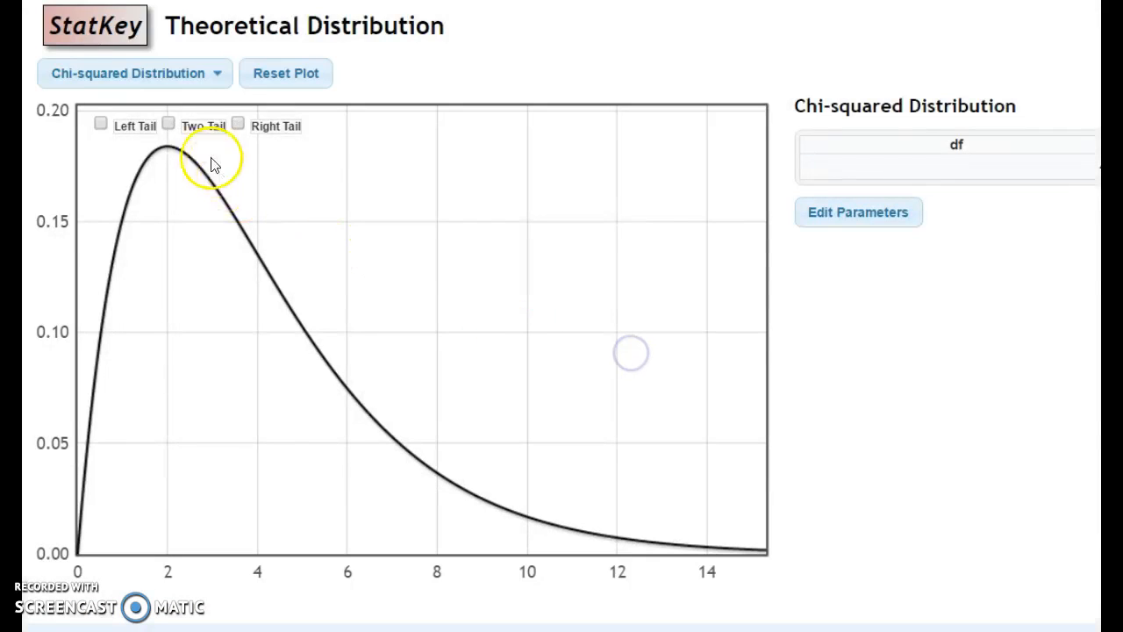
left_click(239, 125)
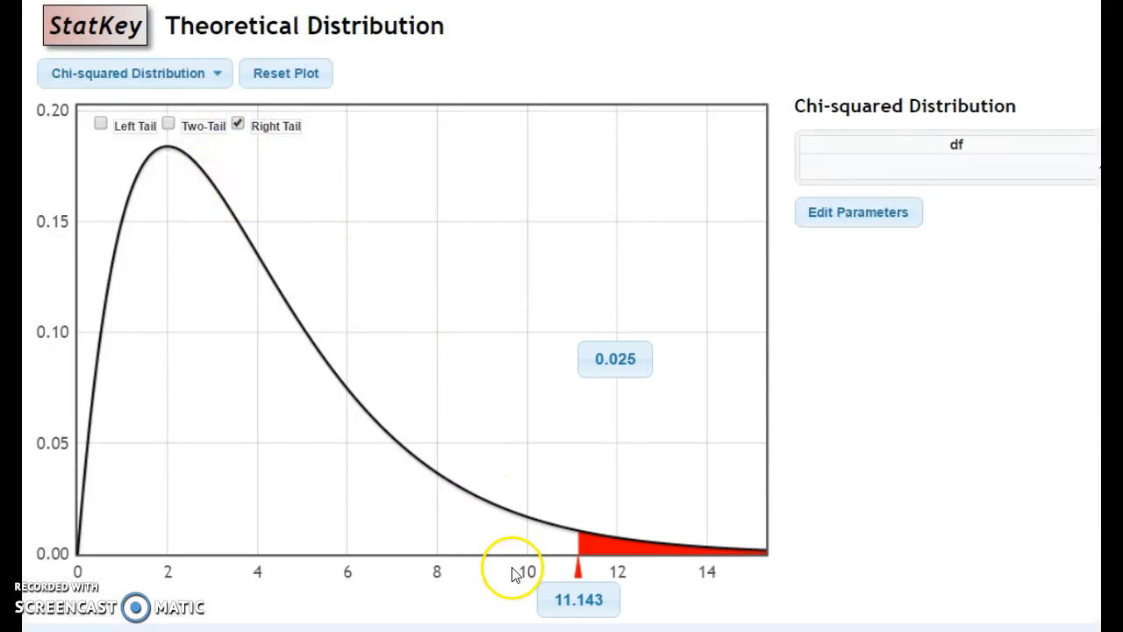
Set the right-tail cutoff of the chi-squared distribution to 97.
left_click(581, 603)
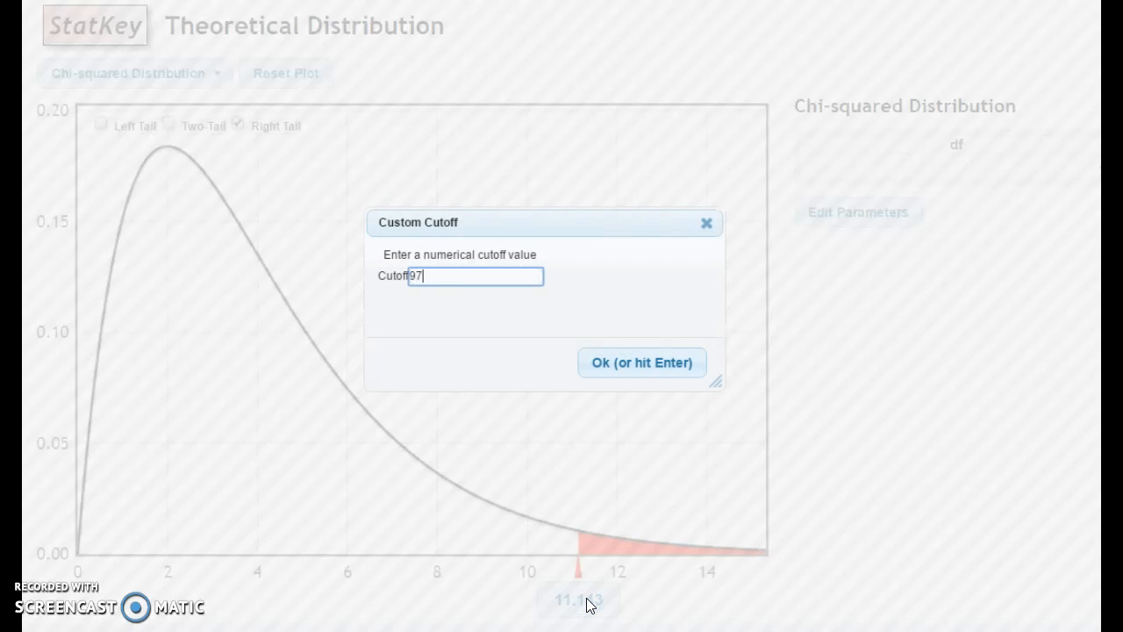
type("97")
left_click(626, 367)
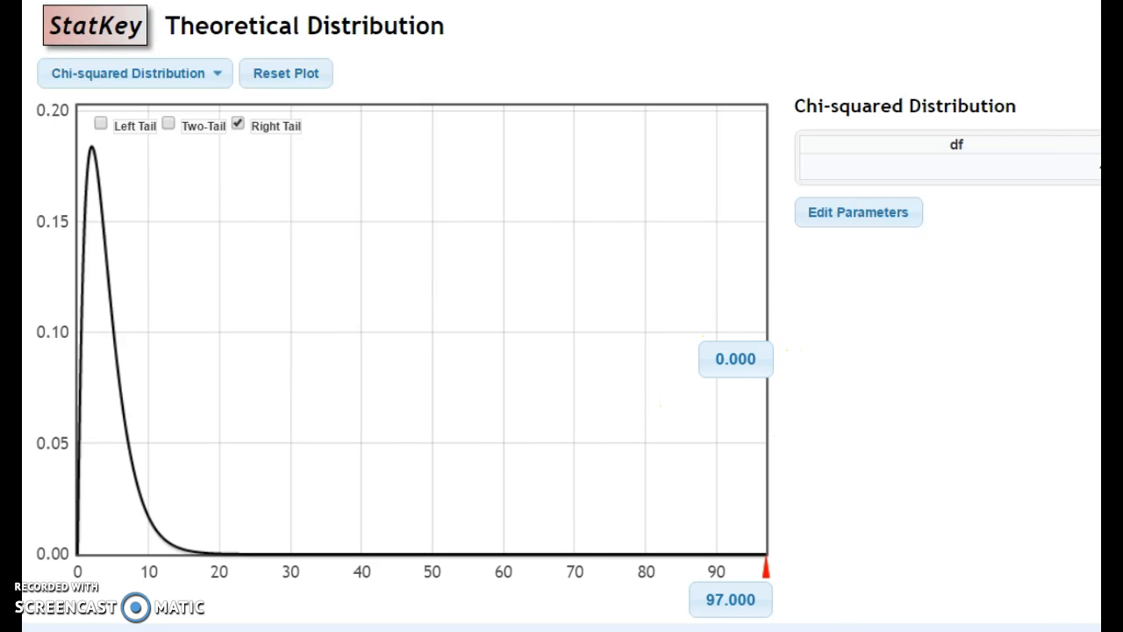
Check the first table's chi-square statistic in Excel and plot a new StatKey chi-squared distribution with 2 degrees of freedom.
key("alt+Tab")
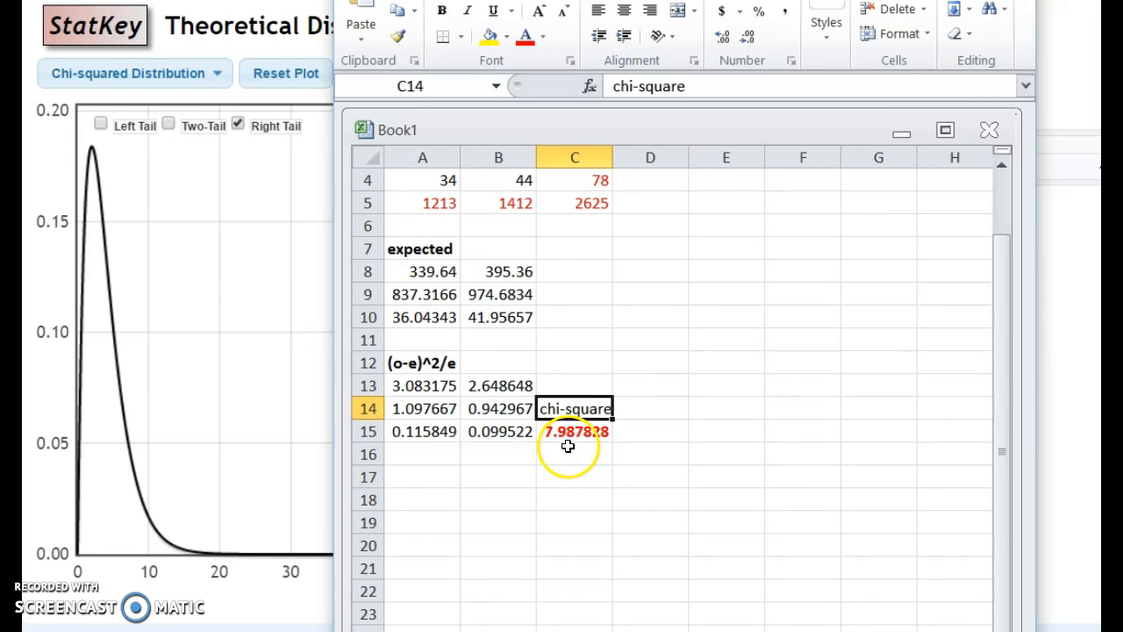
left_click(243, 354)
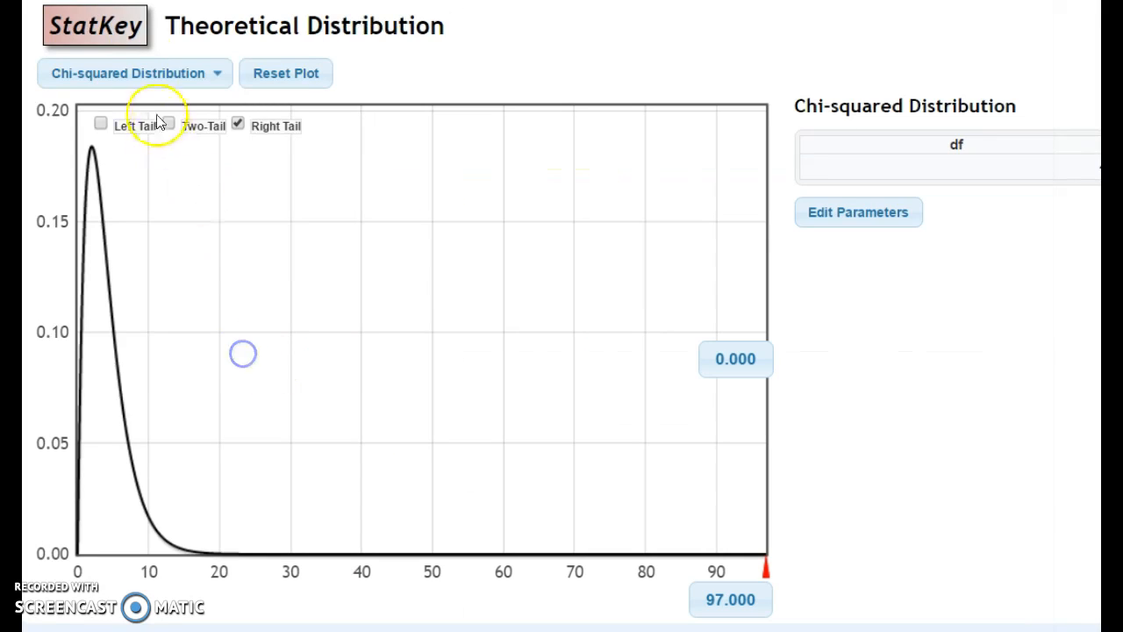
left_click(108, 32)
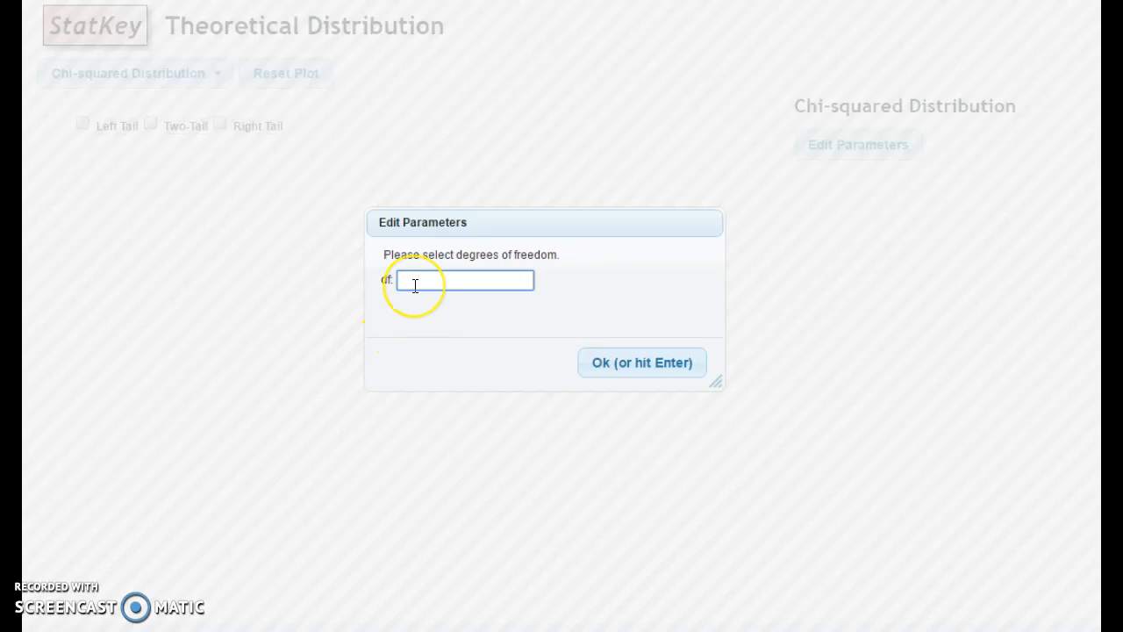
left_click(677, 374)
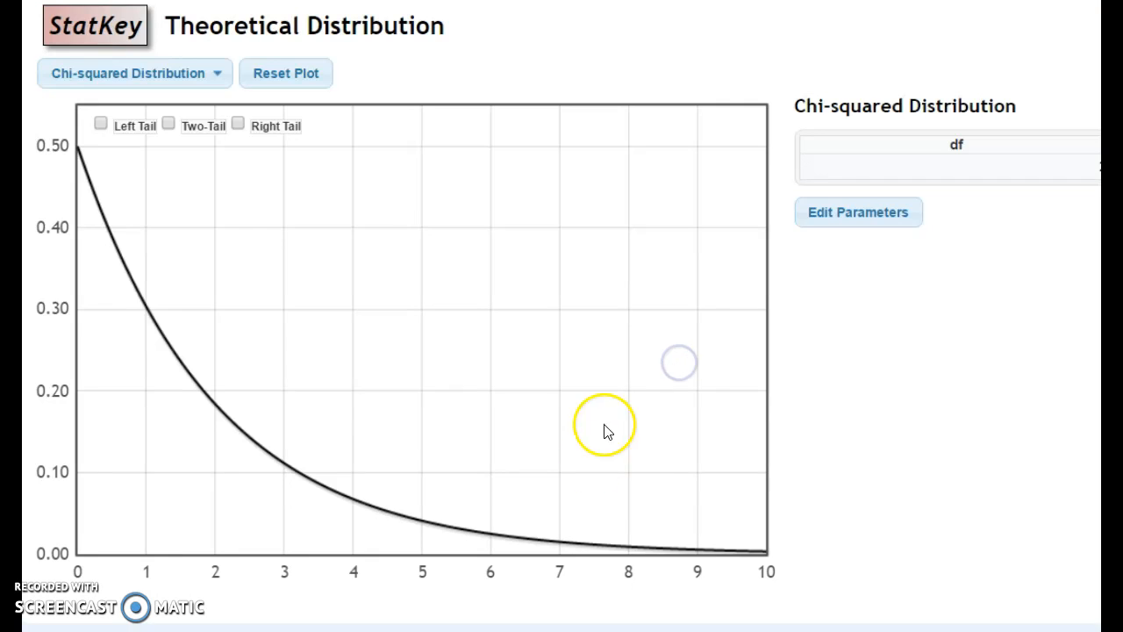
Enable the right tail on the new distribution and set its cutoff to 8.
left_click(240, 126)
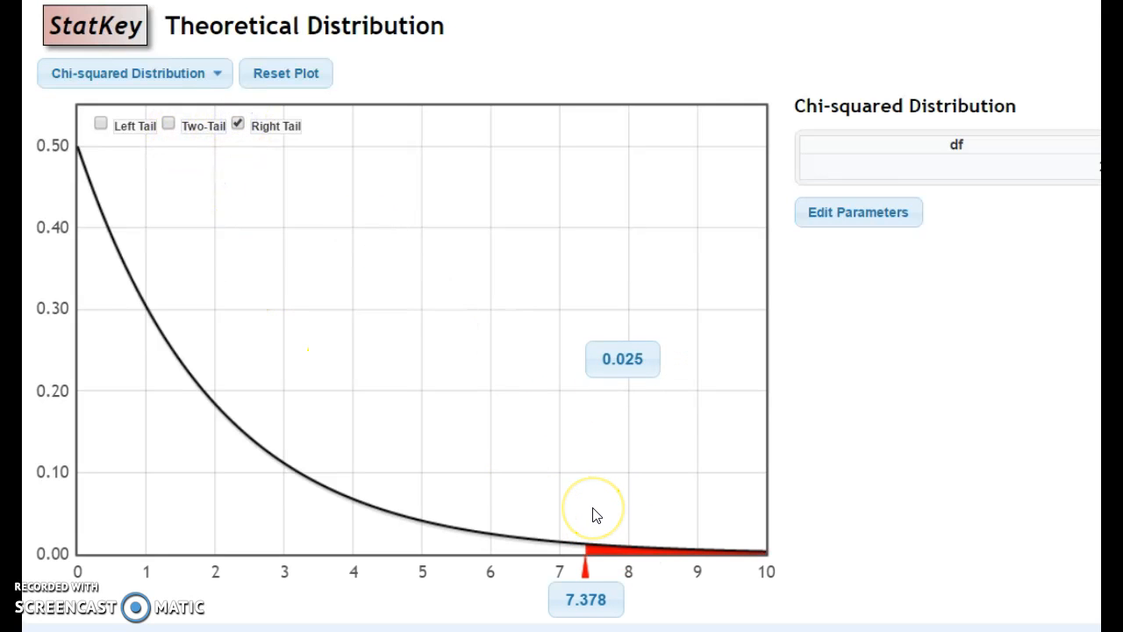
left_click(588, 598)
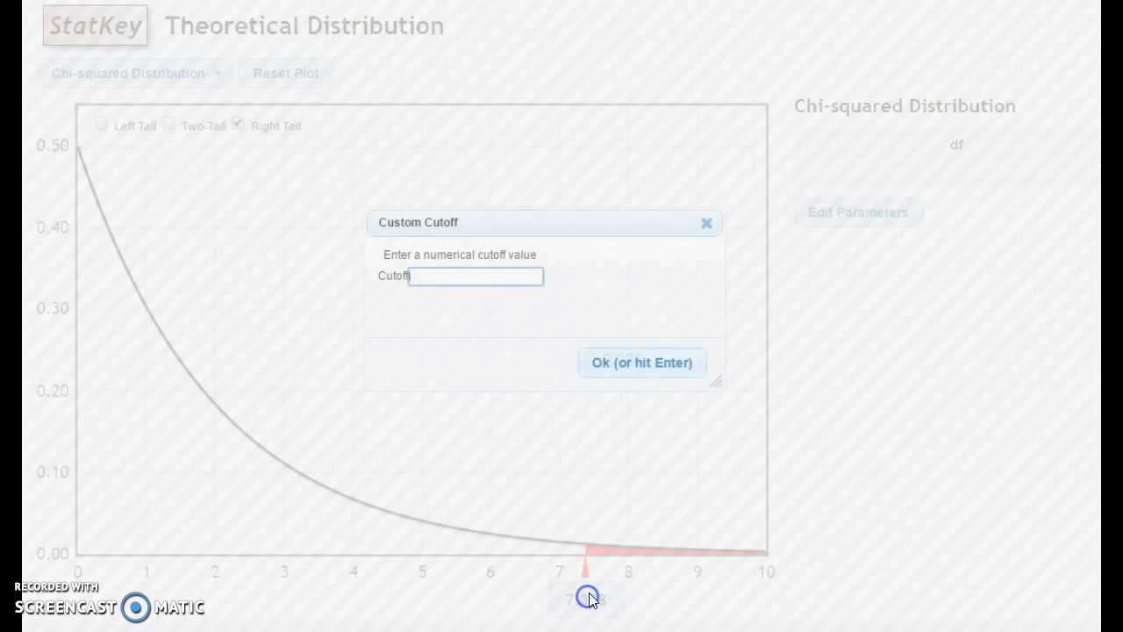
left_click(658, 362)
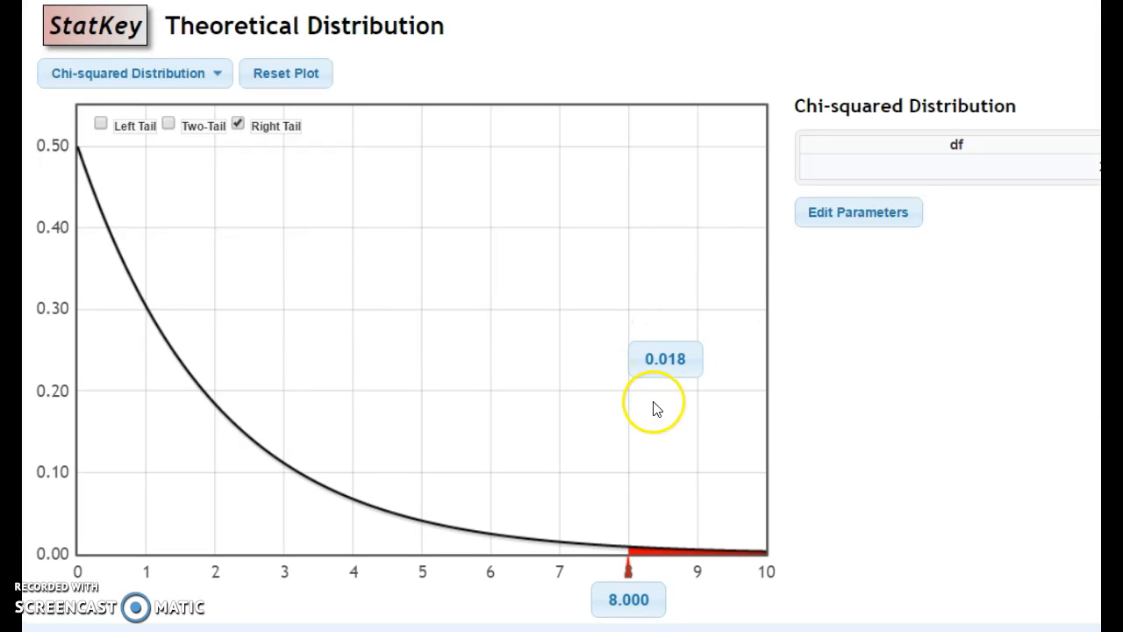